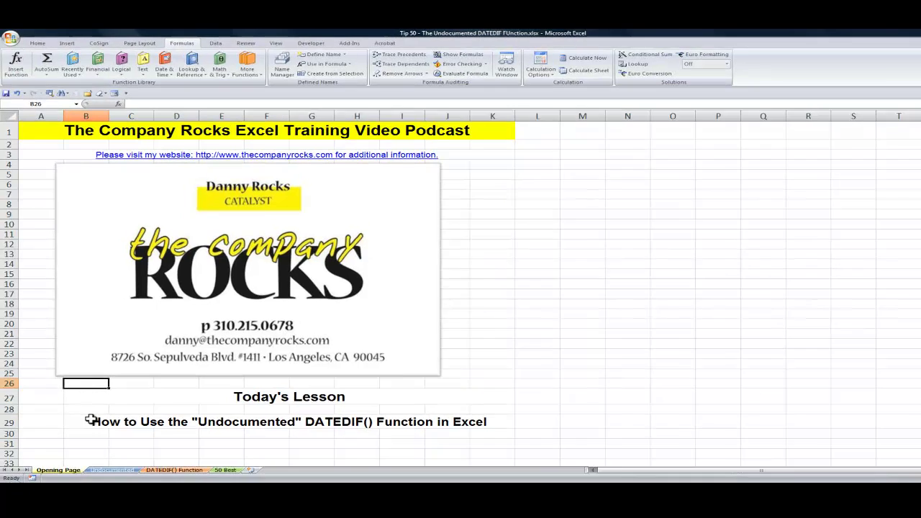
# - Open the Undocumented sheet and review DATEDIF's three required arguments: Start_Date, End_Date and Format Code
pyautogui.click(81, 415)
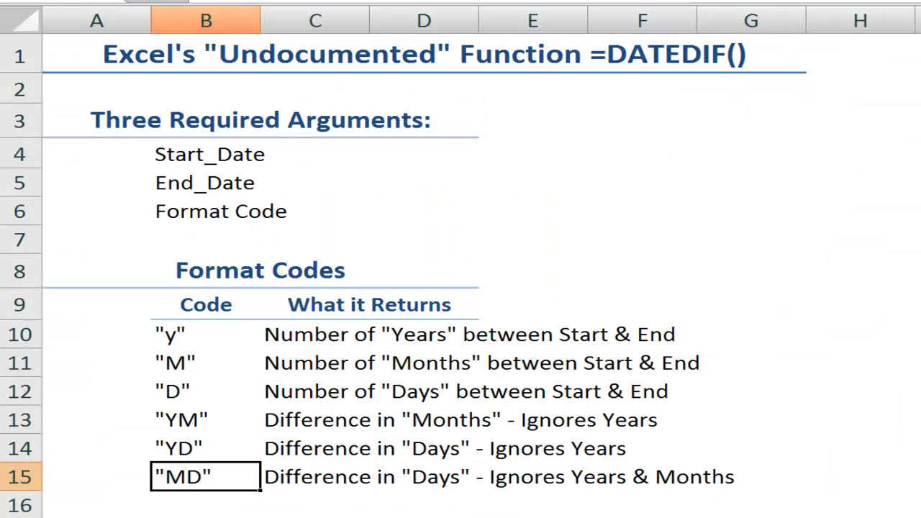
pyautogui.click(206, 159)
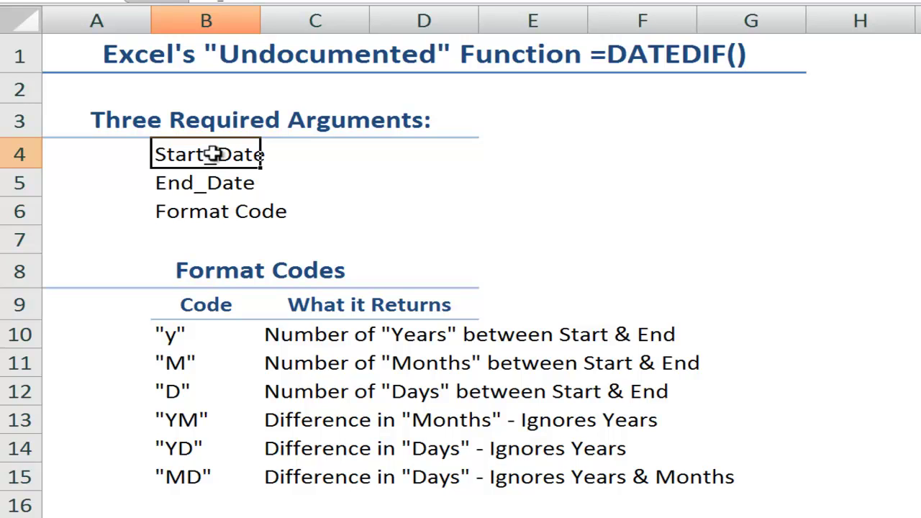
pyautogui.click(209, 185)
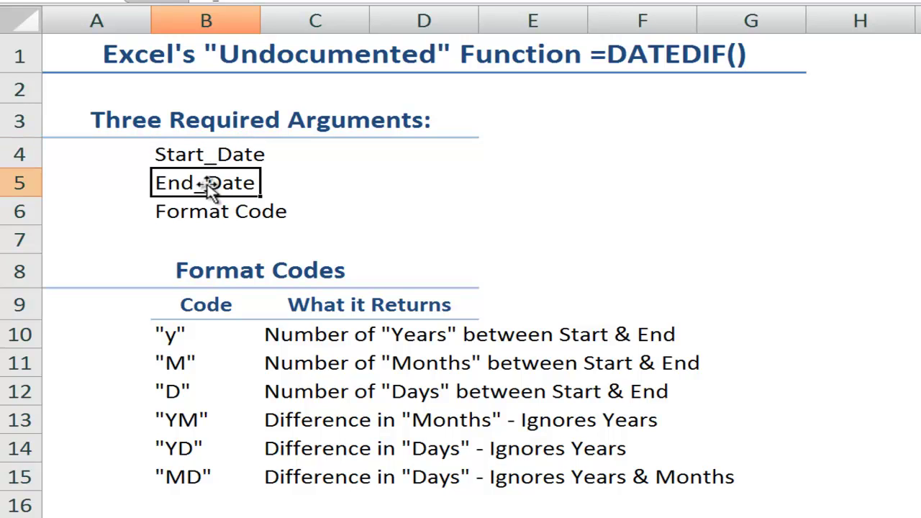
pyautogui.click(206, 214)
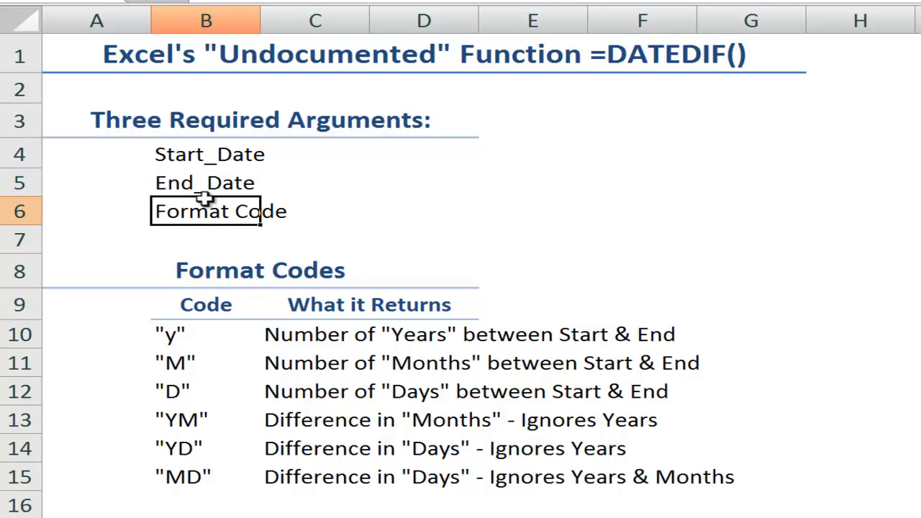
pyautogui.click(218, 156)
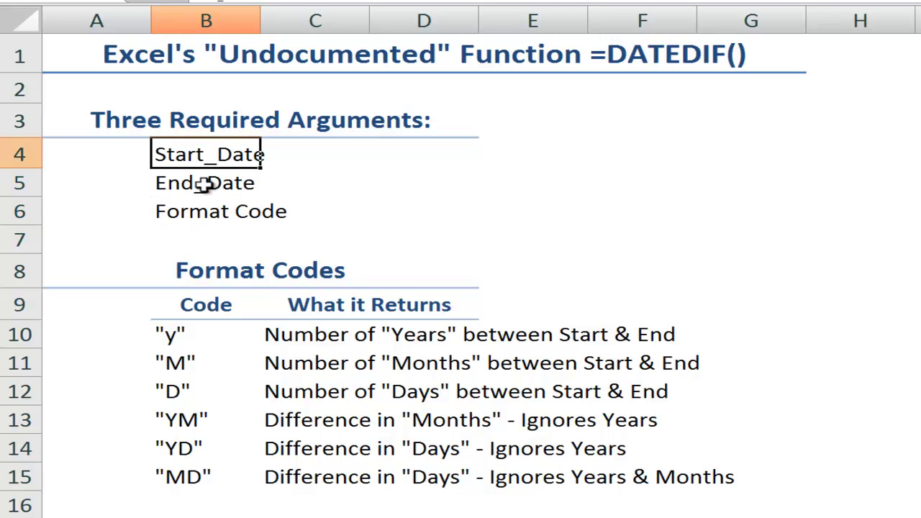
pyautogui.click(205, 183)
pyautogui.click(208, 157)
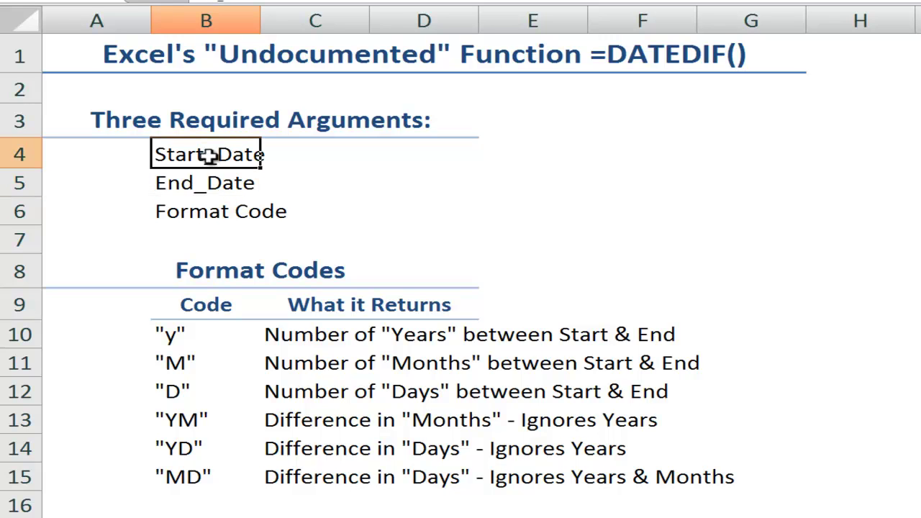
pyautogui.click(205, 212)
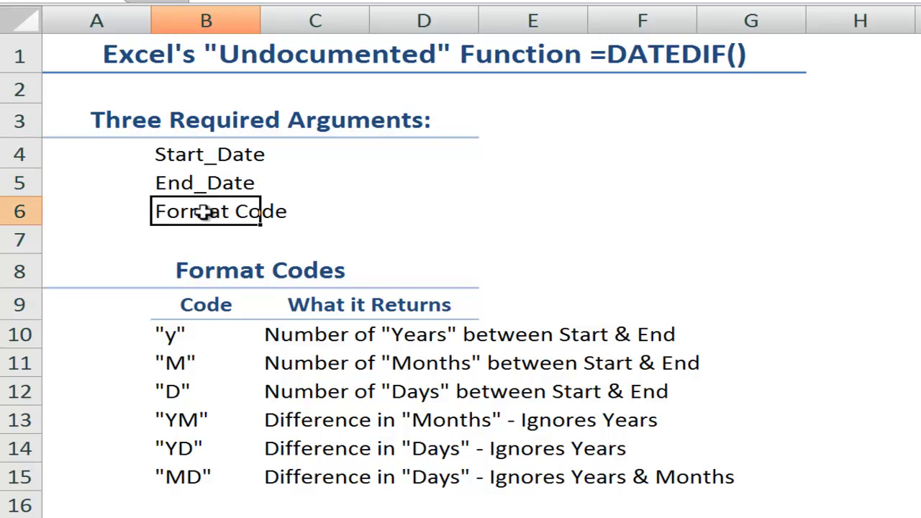
# - Review the single-letter format codes "y", "M" and "D" and how they relate to the start and end dates
pyautogui.click(170, 332)
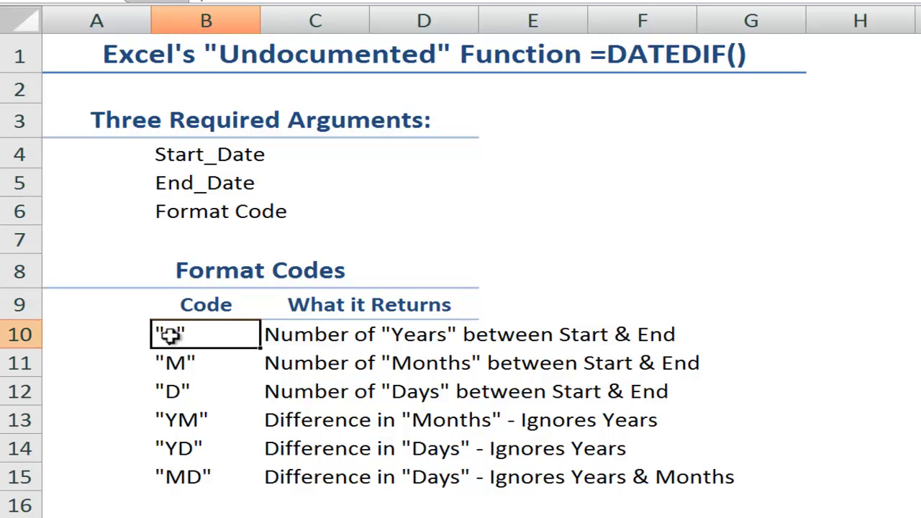
pyautogui.click(173, 362)
pyautogui.click(179, 394)
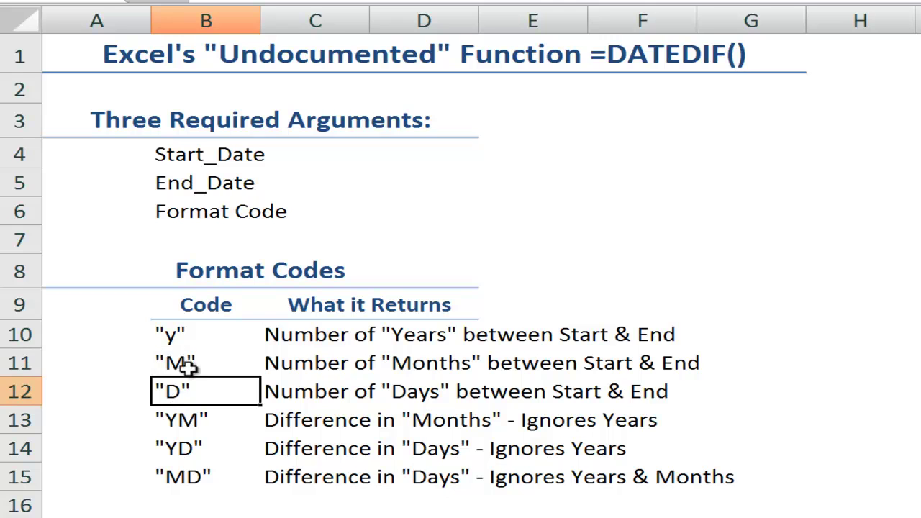
pyautogui.click(190, 336)
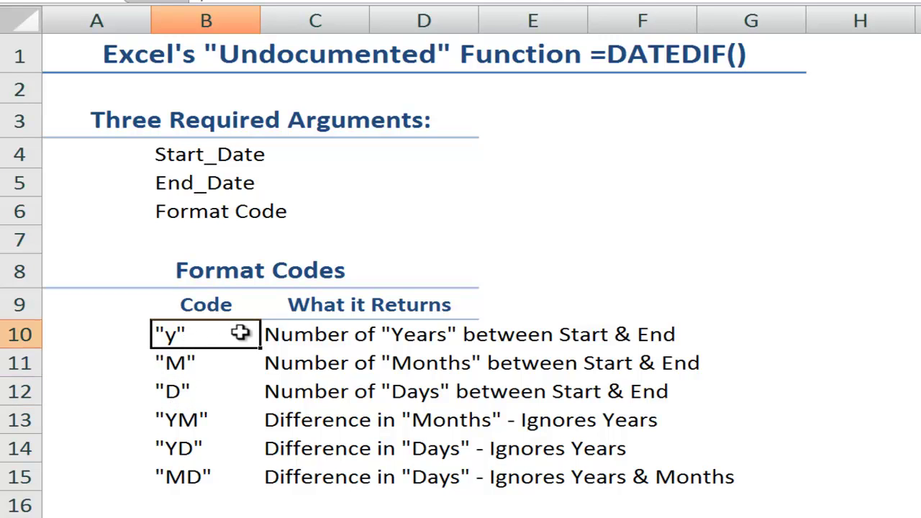
pyautogui.click(295, 336)
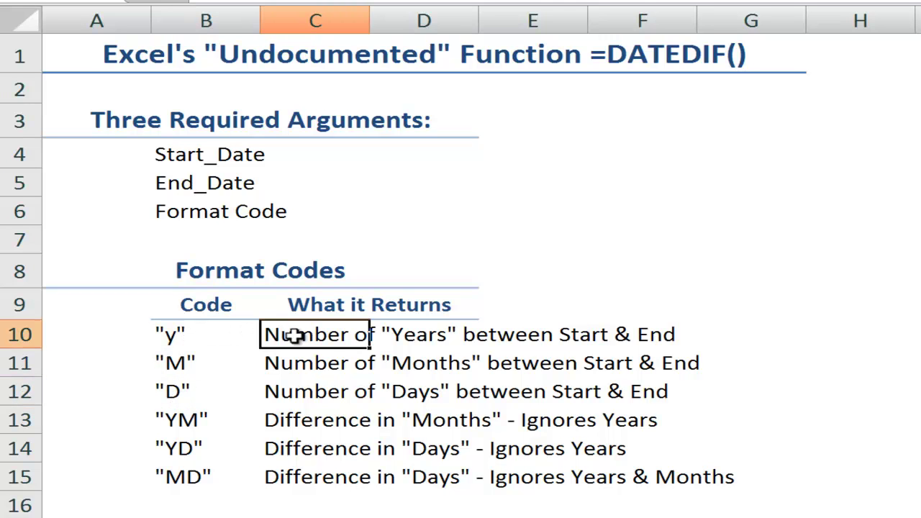
pyautogui.click(209, 157)
pyautogui.click(204, 185)
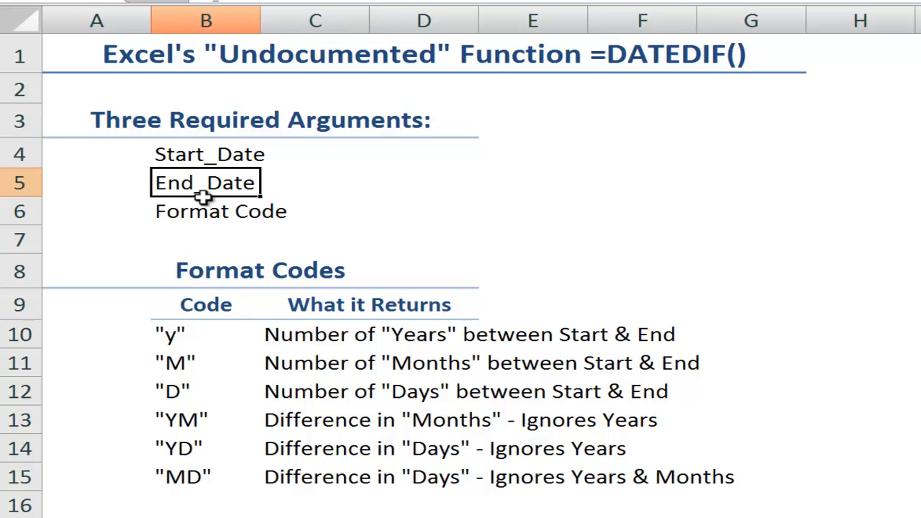
pyautogui.click(180, 364)
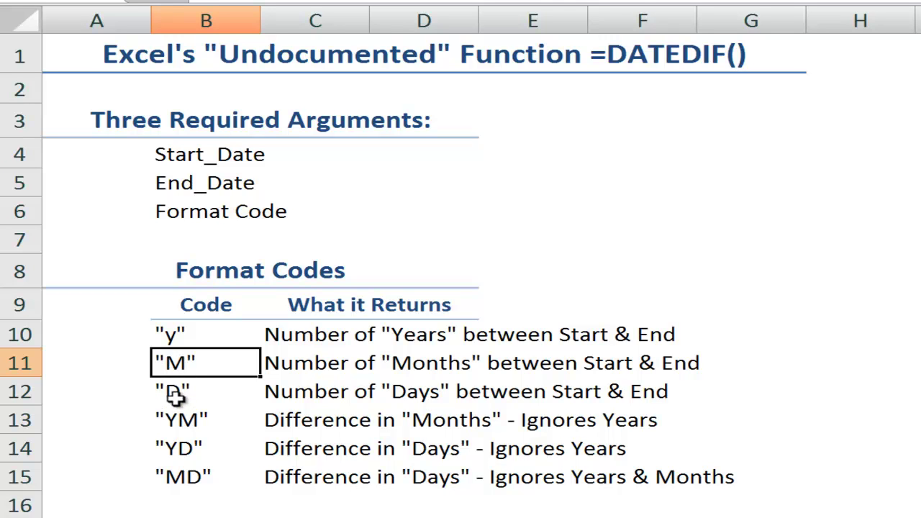
pyautogui.click(174, 391)
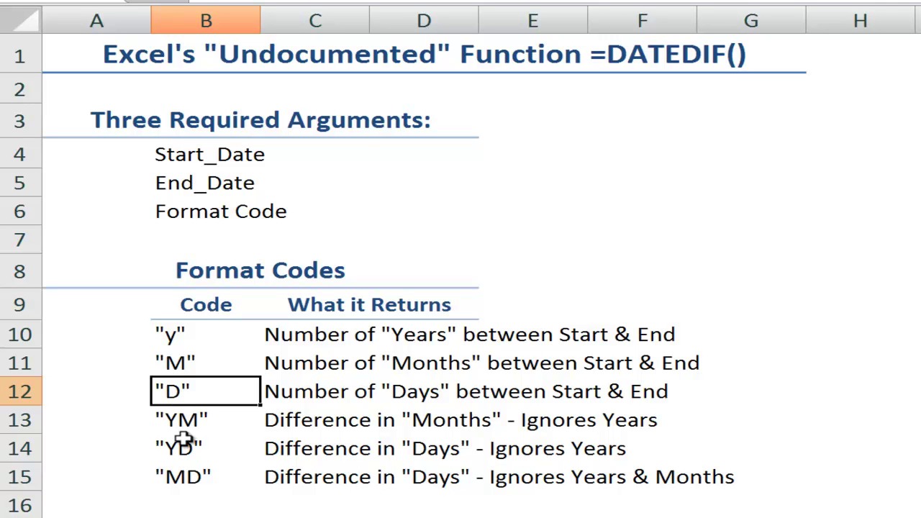
# - Review the two-letter format codes "YM", "YD" and "MD" and which date units each one ignores
pyautogui.click(189, 422)
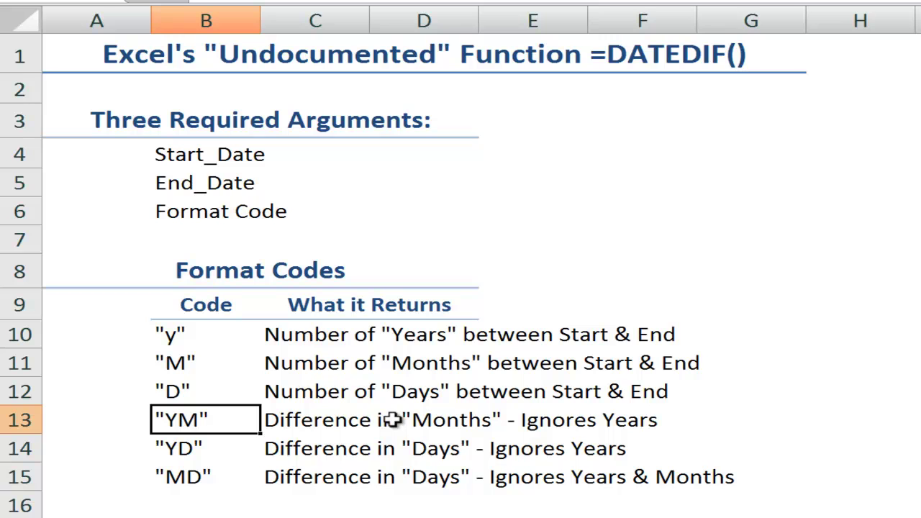
pyautogui.click(630, 421)
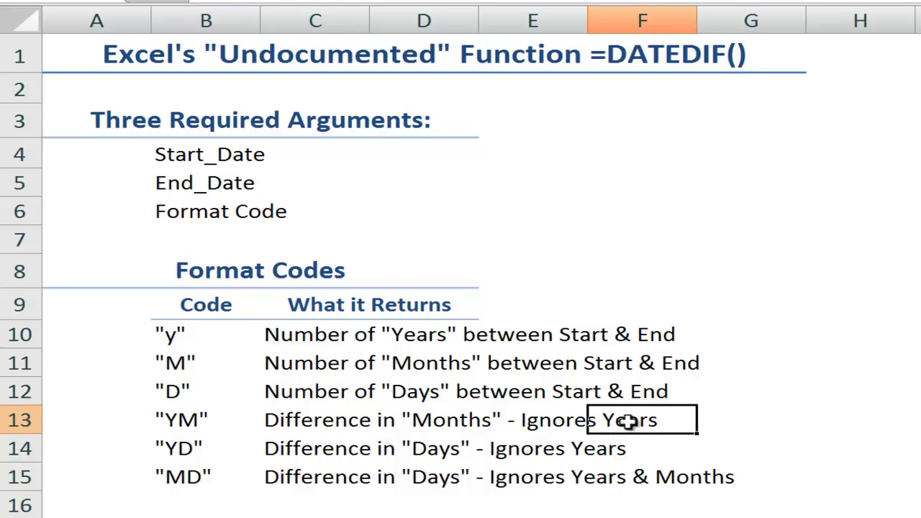
pyautogui.click(185, 449)
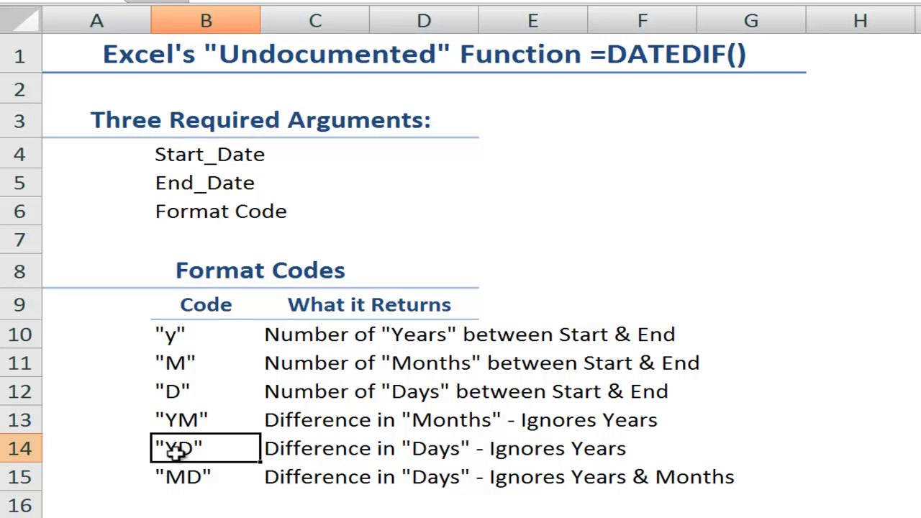
pyautogui.click(193, 479)
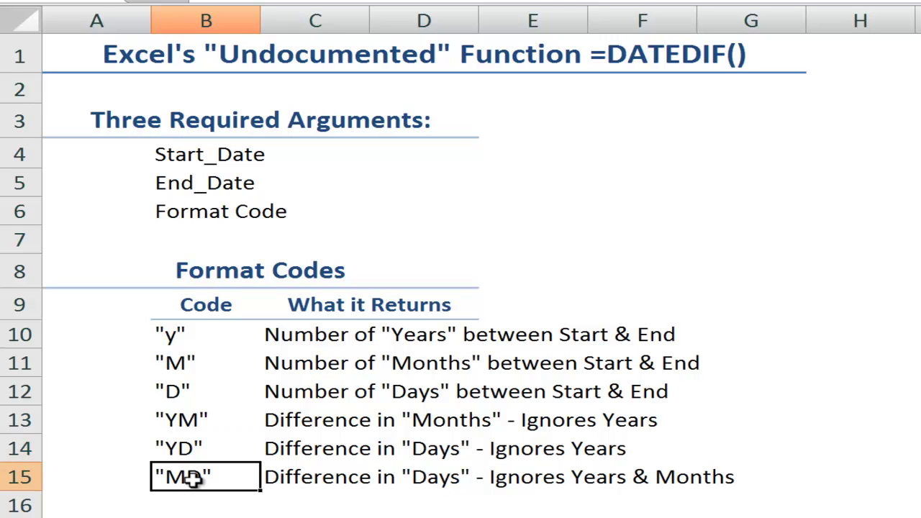
pyautogui.click(528, 483)
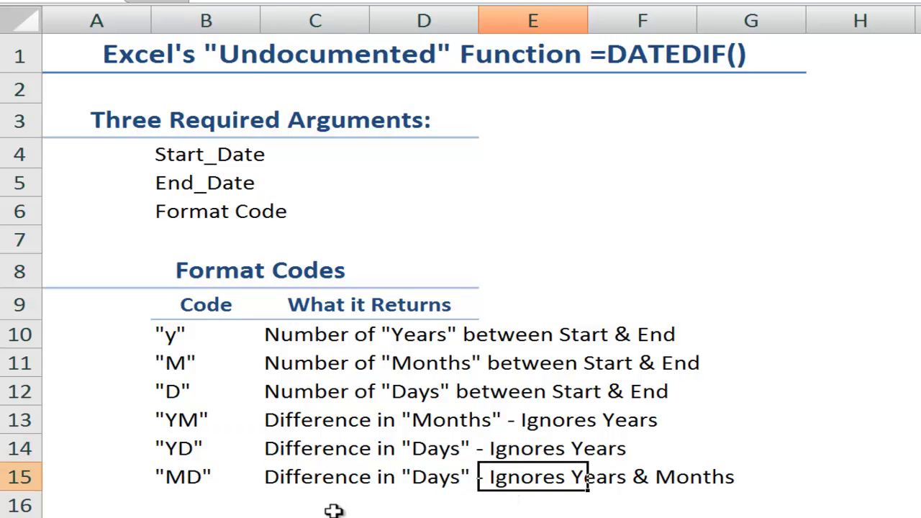
# - Go to the Length of Employment sheet and examine the hire dates, the formula behind today's date in B4, and the first code
pyautogui.hotkey('ctrl', 'pagedown')
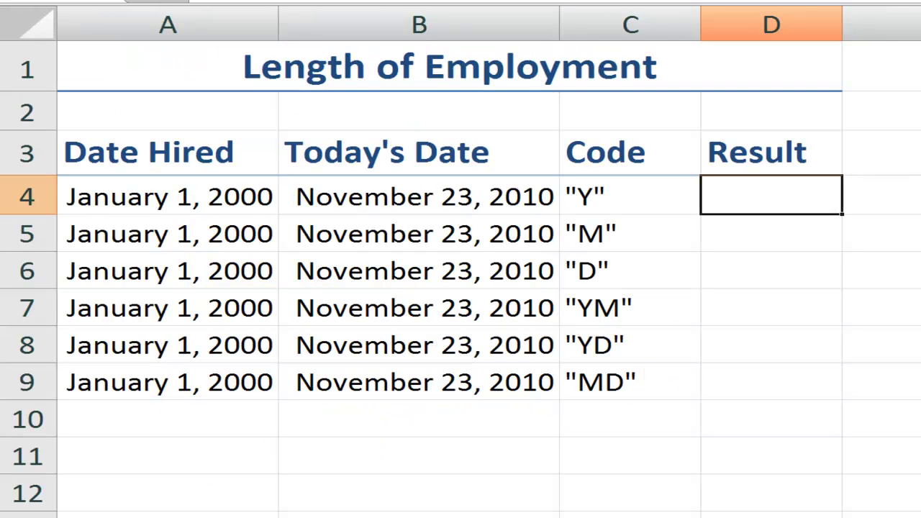
pyautogui.click(185, 196)
pyautogui.click(188, 232)
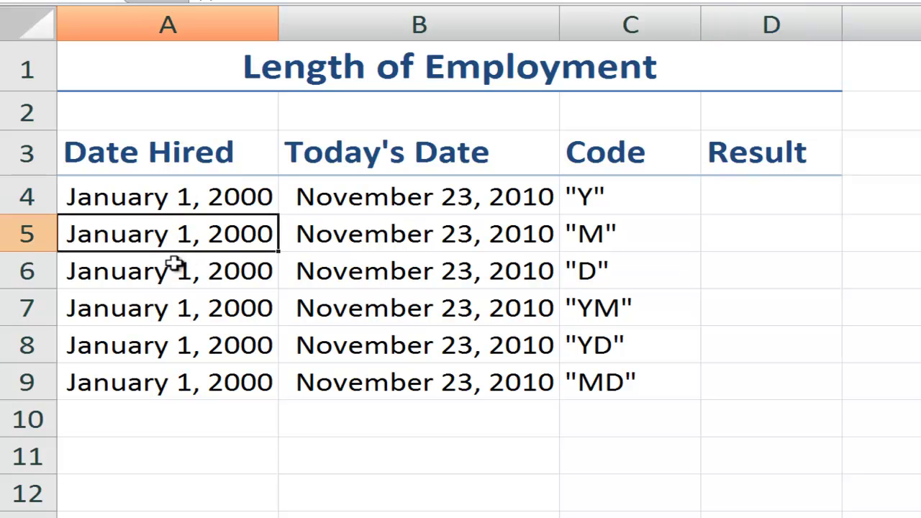
pyautogui.click(175, 266)
pyautogui.click(213, 196)
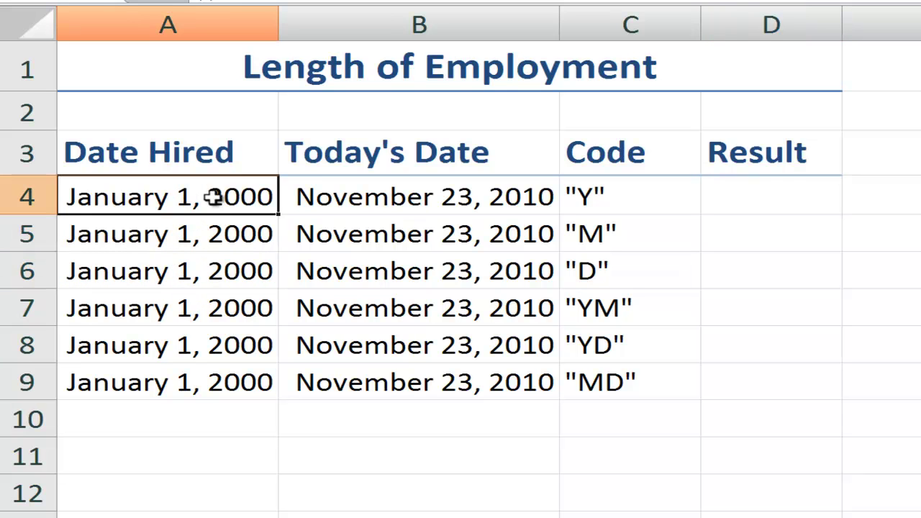
pyautogui.doubleClick(386, 197)
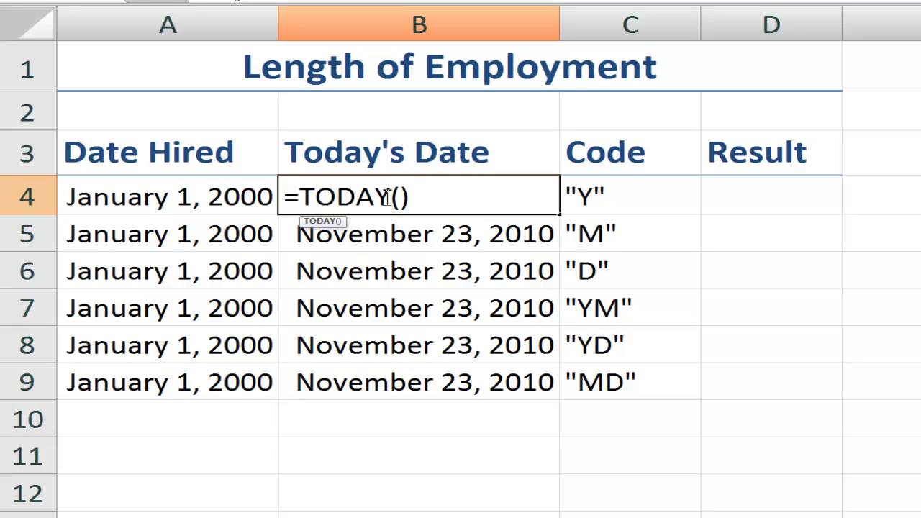
pyautogui.hotkey('ctrl', 'Return')
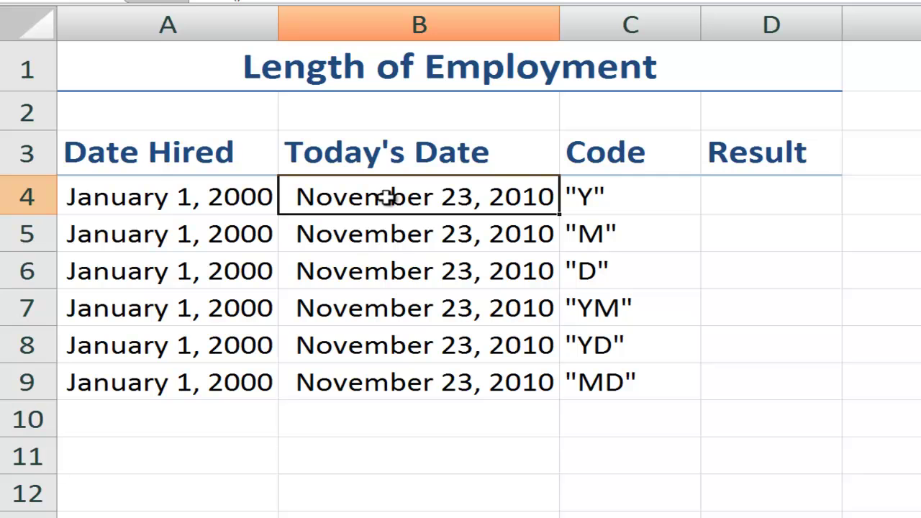
pyautogui.click(648, 186)
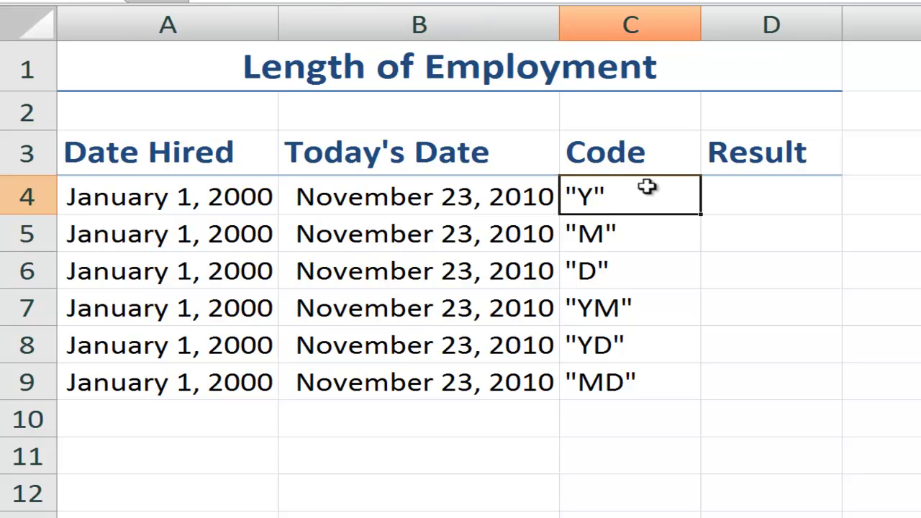
# - Enter the formula =DATEDIF(A4,B4,"y") in Result cell D4 to calculate the years employed
pyautogui.click(788, 193)
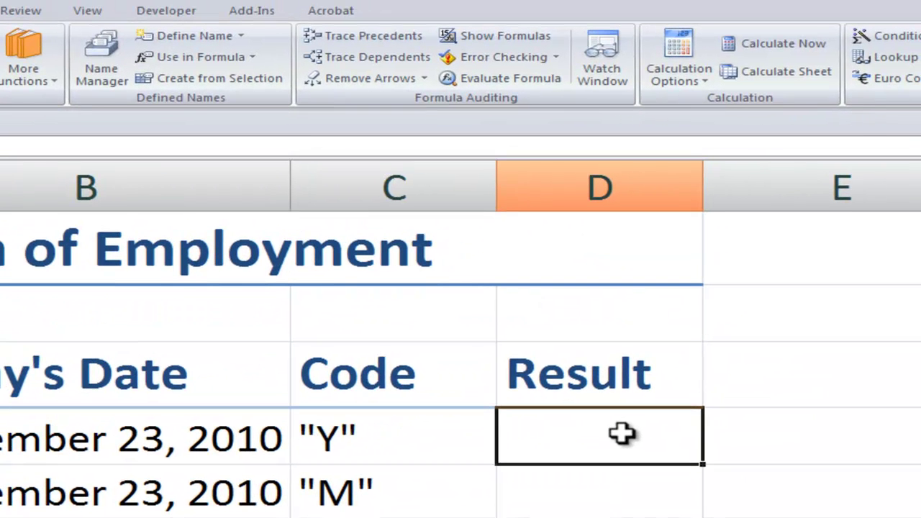
pyautogui.write('=dated')
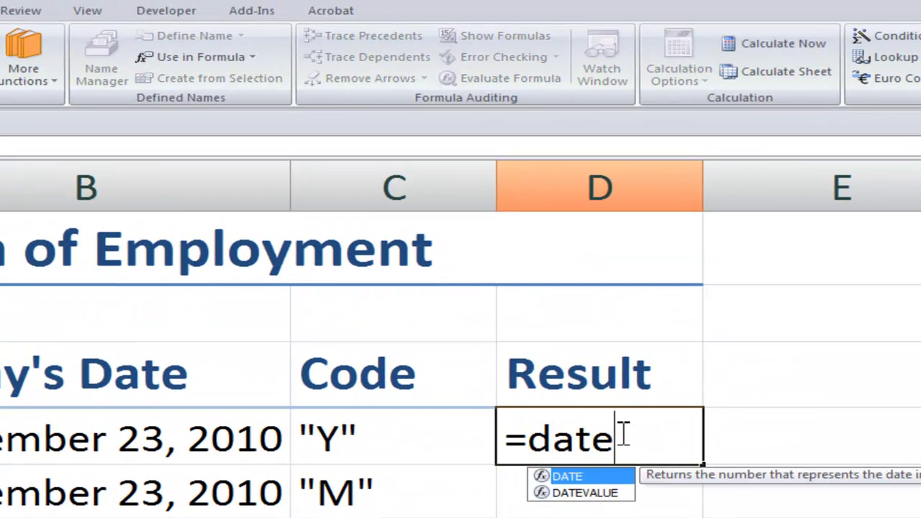
pyautogui.write('if(')
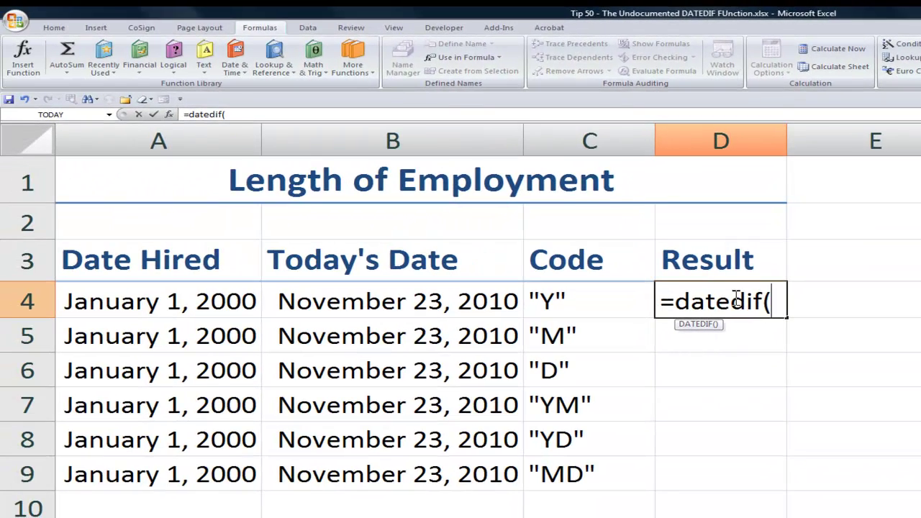
pyautogui.click(228, 302)
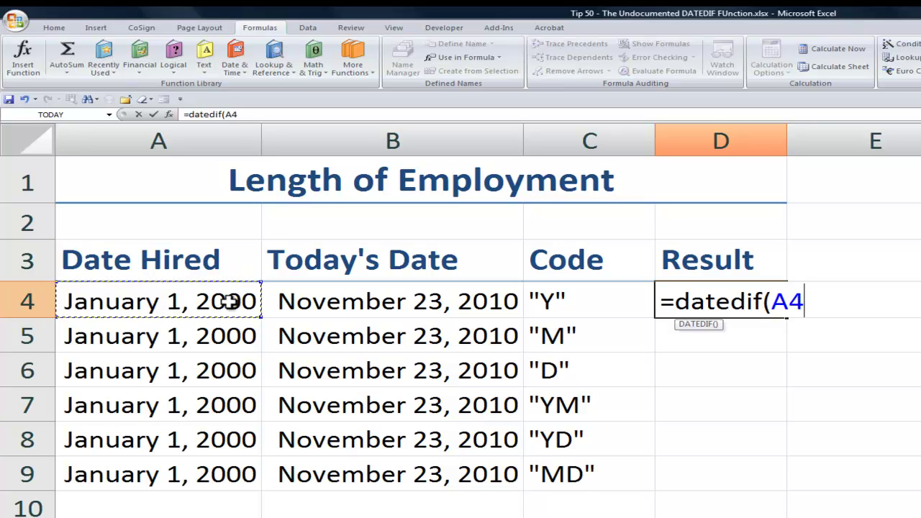
pyautogui.write(',')
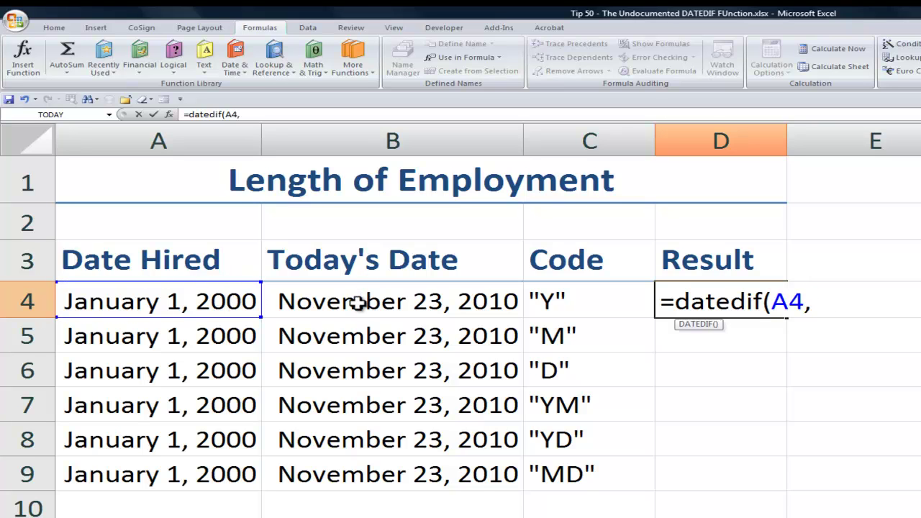
pyautogui.click(358, 303)
pyautogui.write(',')
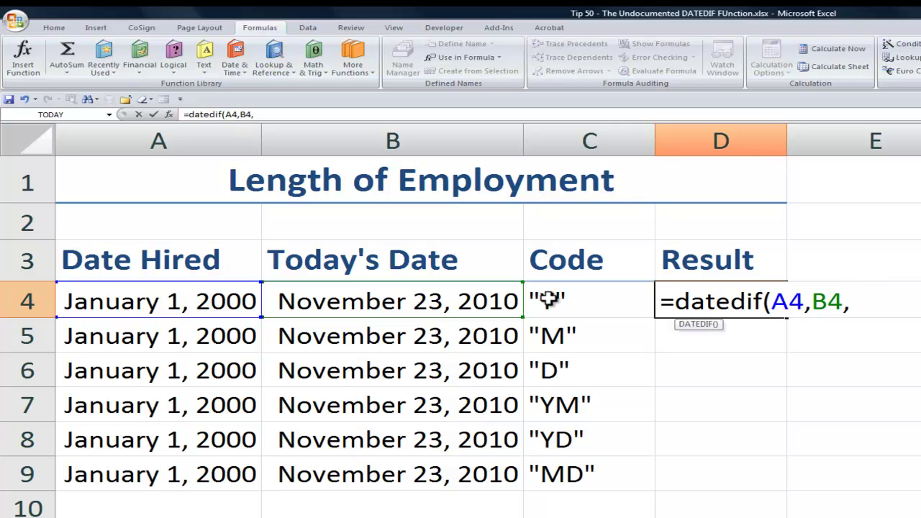
pyautogui.write('"y")')
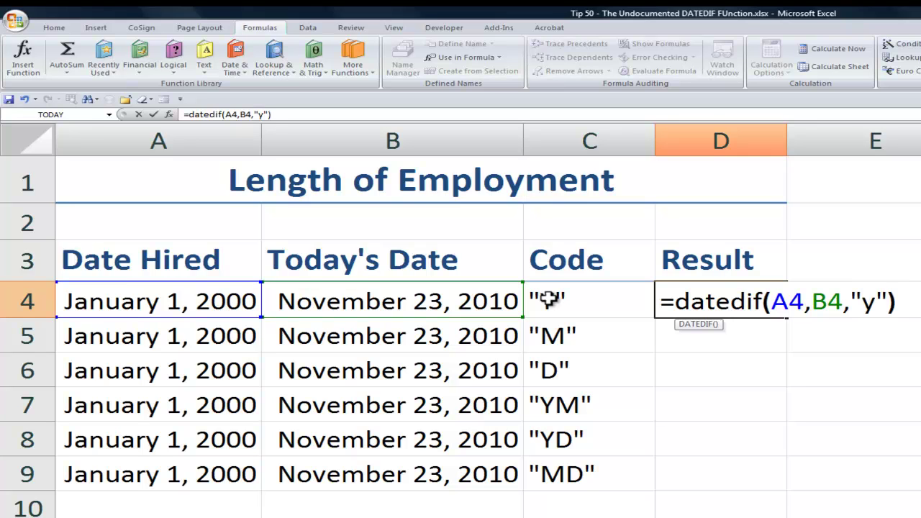
pyautogui.hotkey('ctrl', 'Return')
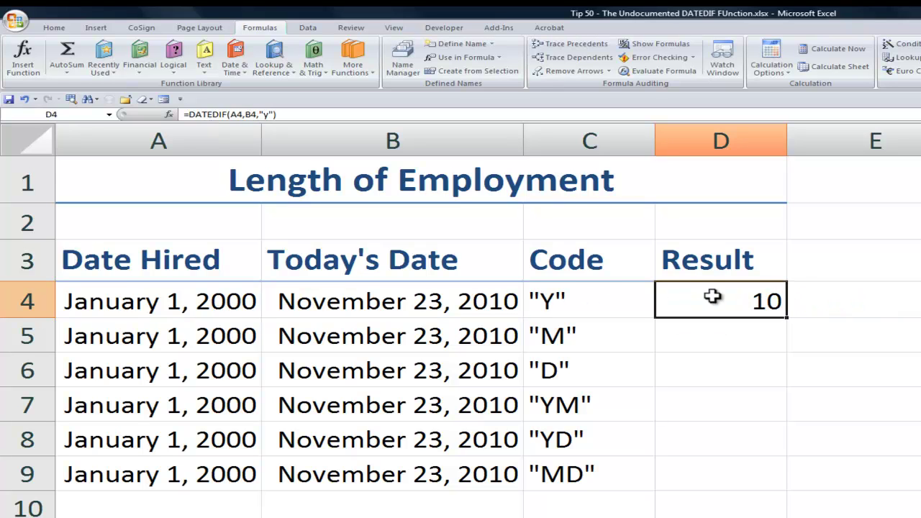
# - Copy the DATEDIF formula from D4 down to D5 and change its format code to "M"
pyautogui.click(189, 301)
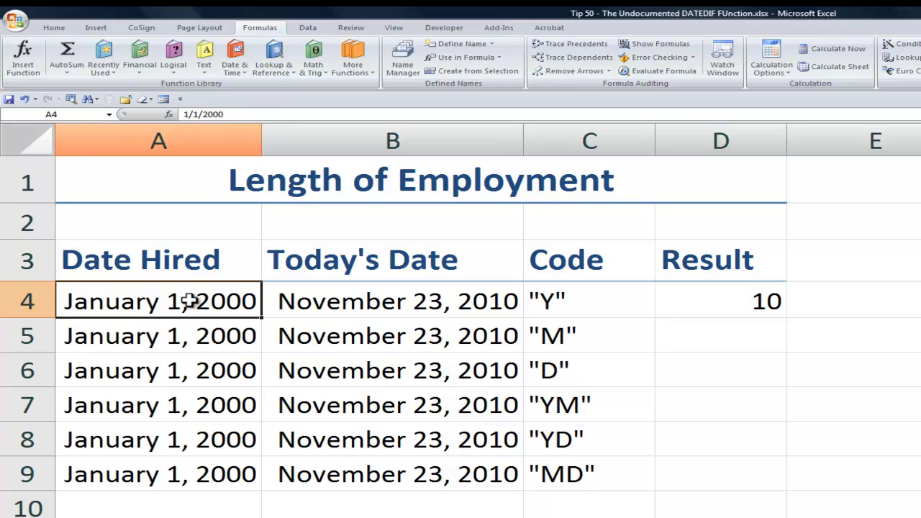
pyautogui.click(329, 303)
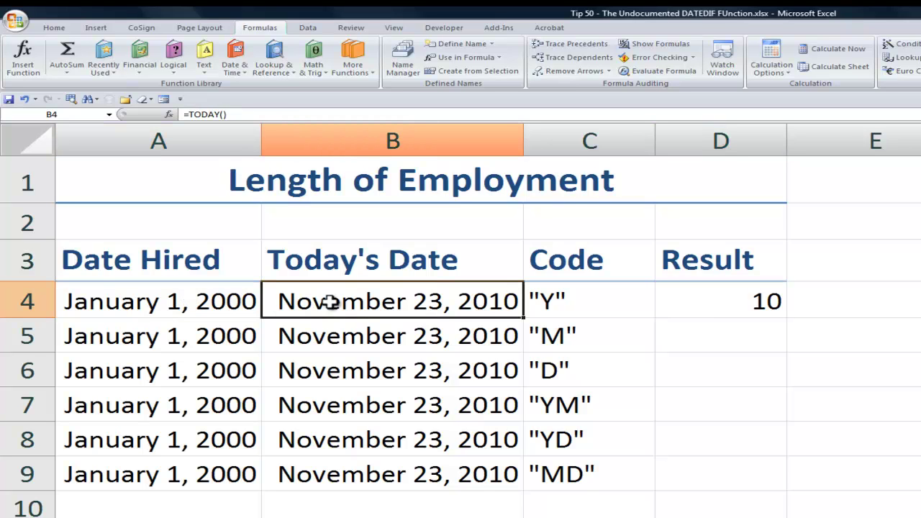
pyautogui.click(701, 299)
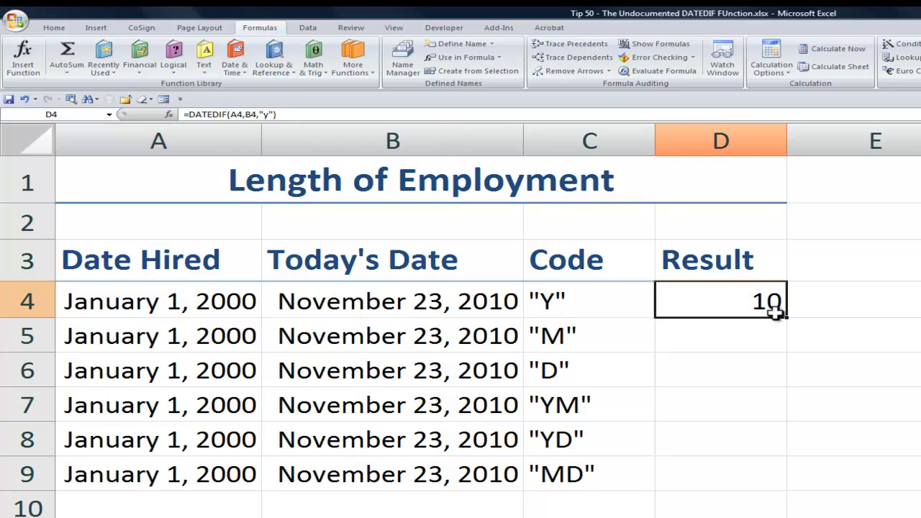
pyautogui.moveTo(786, 317); pyautogui.dragTo(766, 340)
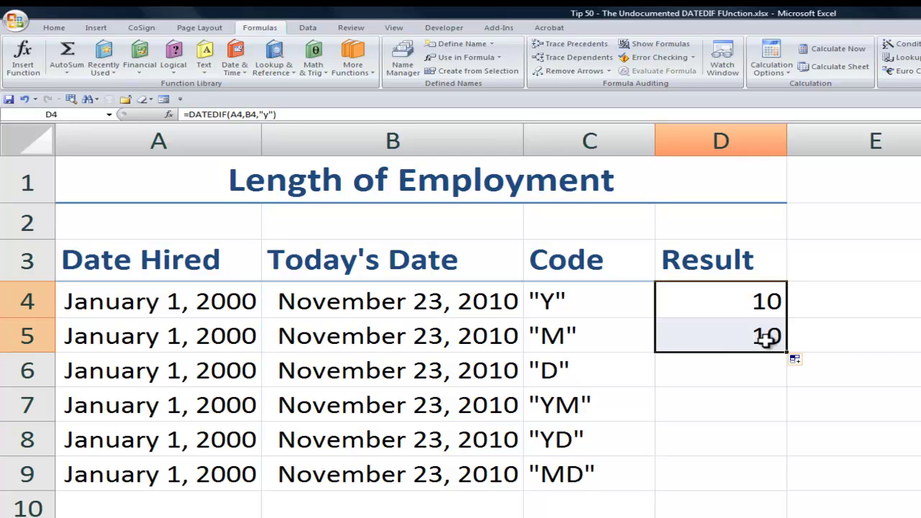
pyautogui.click(766, 340)
pyautogui.doubleClick(726, 338)
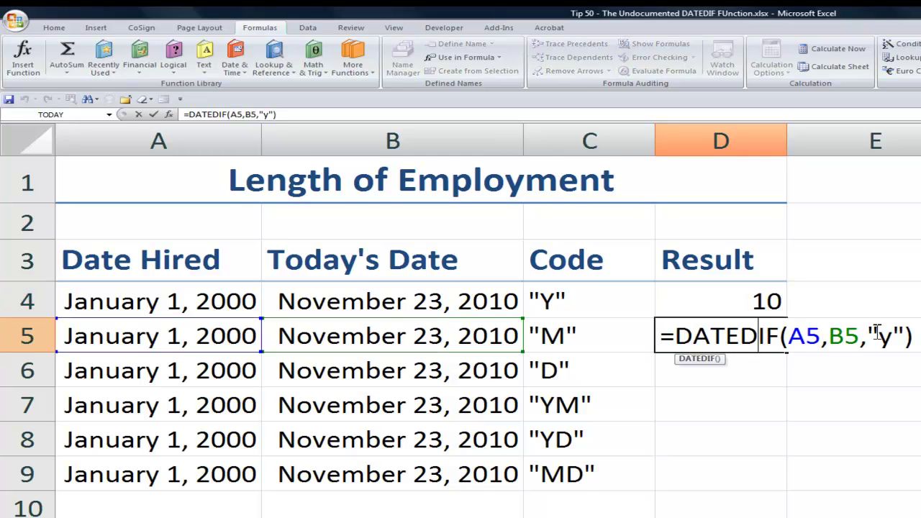
pyautogui.moveTo(880, 333); pyautogui.dragTo(890, 334)
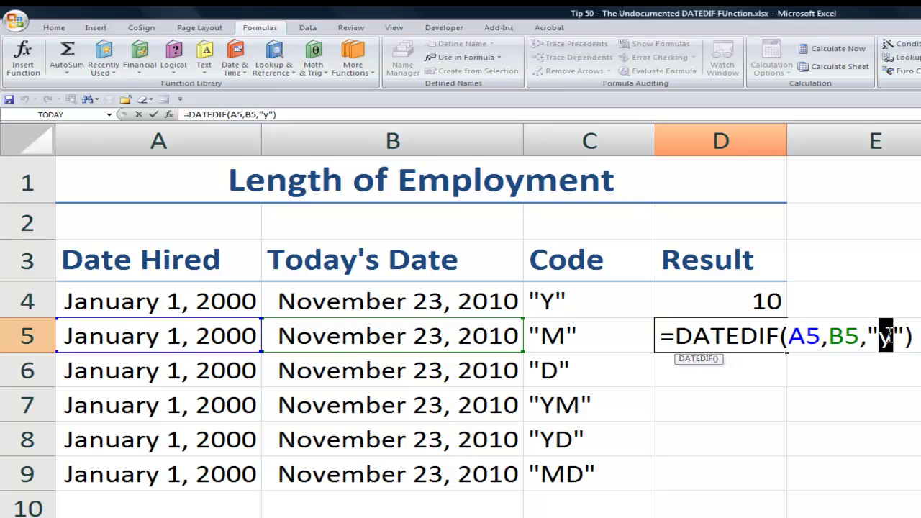
pyautogui.write('M')
pyautogui.hotkey('ctrl', 'Return')
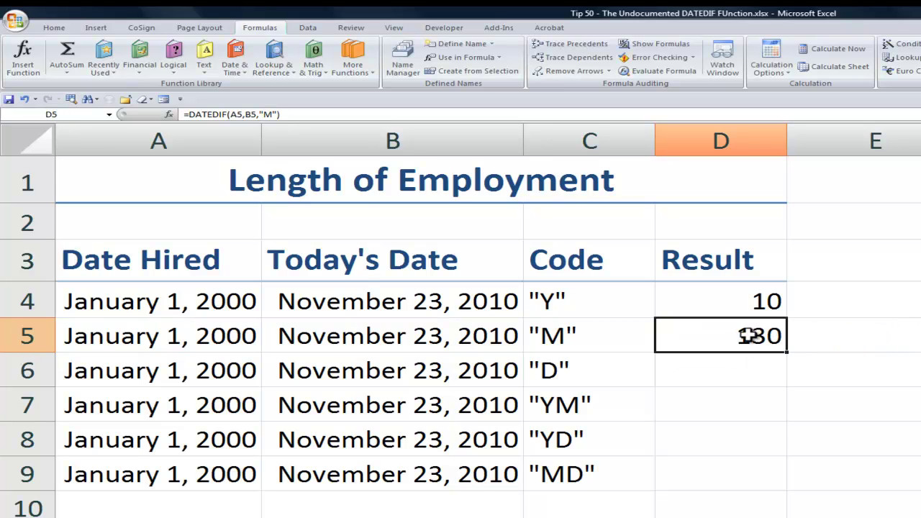
# - Copy the DATEDIF formula from D5 down to D6 and change its format code to "d"
pyautogui.click(229, 335)
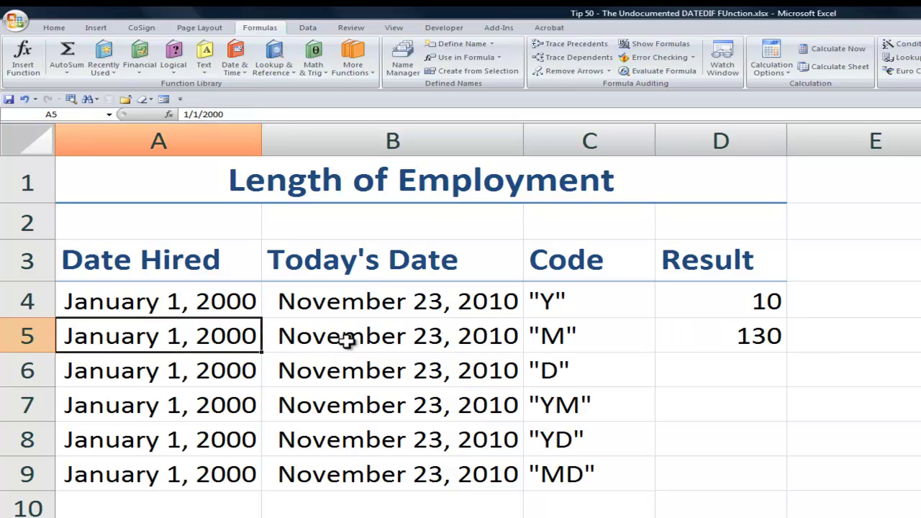
pyautogui.click(353, 338)
pyautogui.click(735, 342)
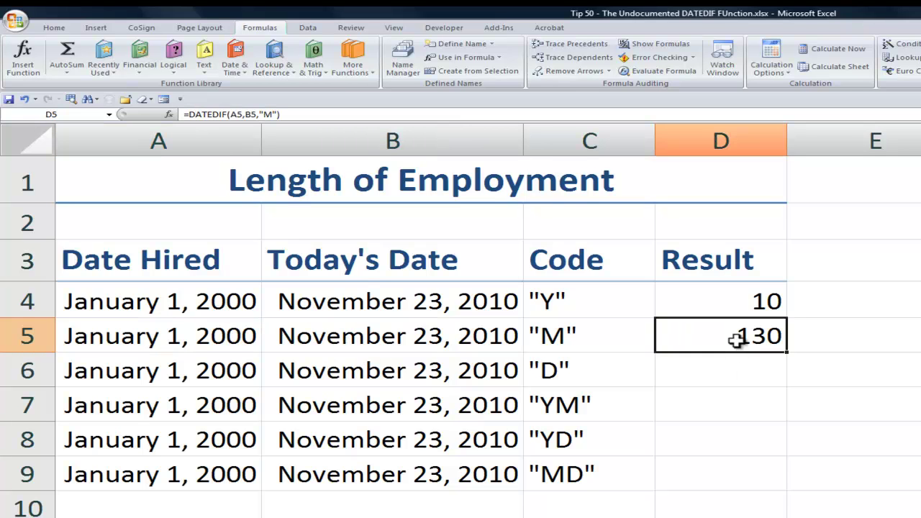
pyautogui.moveTo(786, 370); pyautogui.dragTo(784, 375)
pyautogui.doubleClick(744, 373)
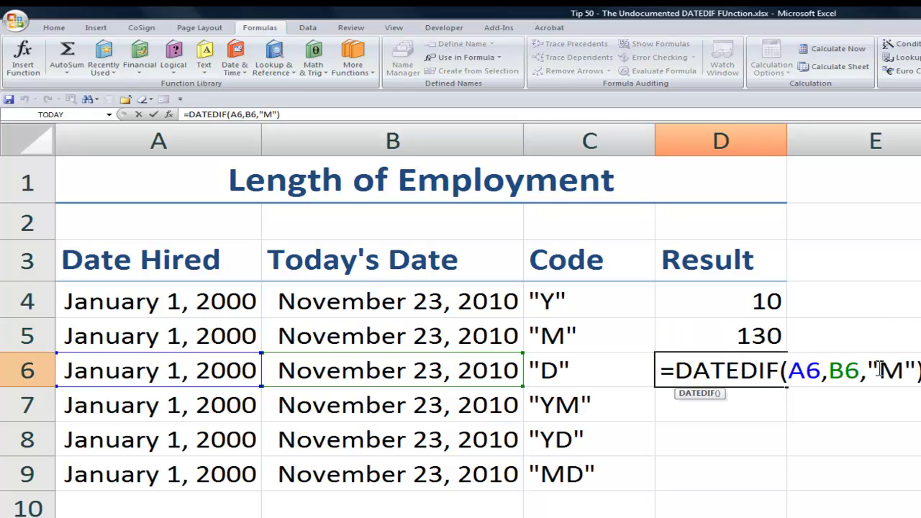
pyautogui.moveTo(879, 369); pyautogui.dragTo(899, 370)
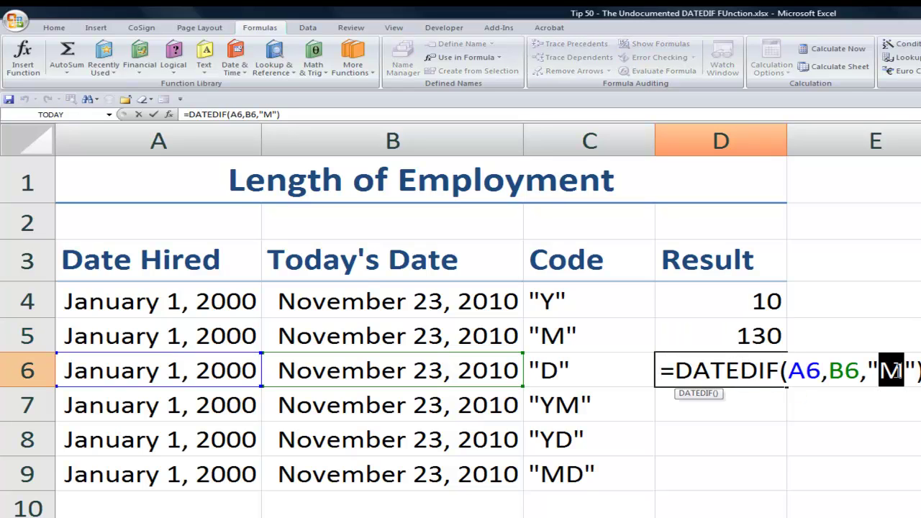
pyautogui.write('d')
pyautogui.hotkey('ctrl', 'Return')
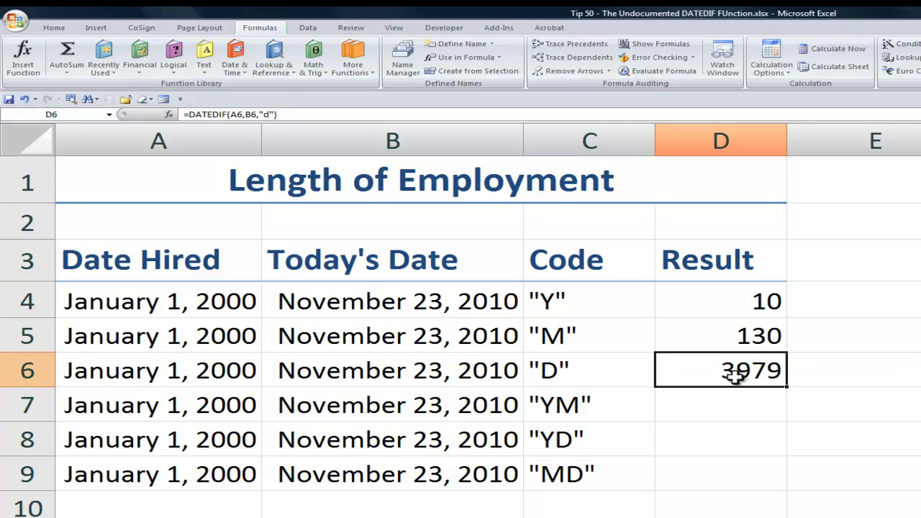
# - Append &" Years" to the end of the DATEDIF formula in D4
pyautogui.doubleClick(734, 300)
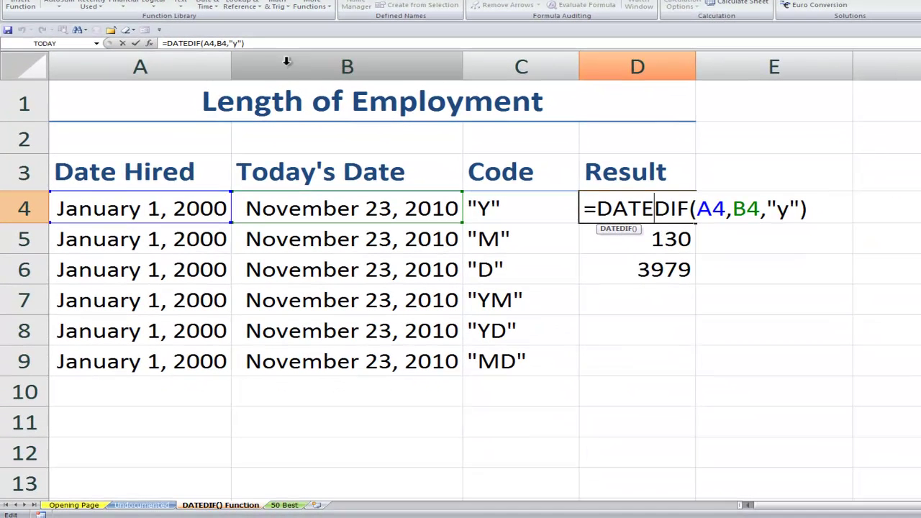
pyautogui.click(254, 42)
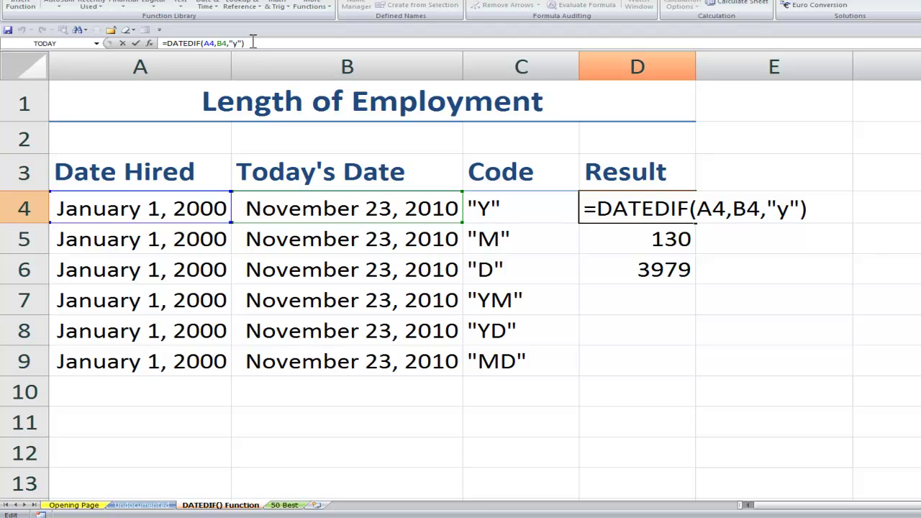
pyautogui.write('&" Years')
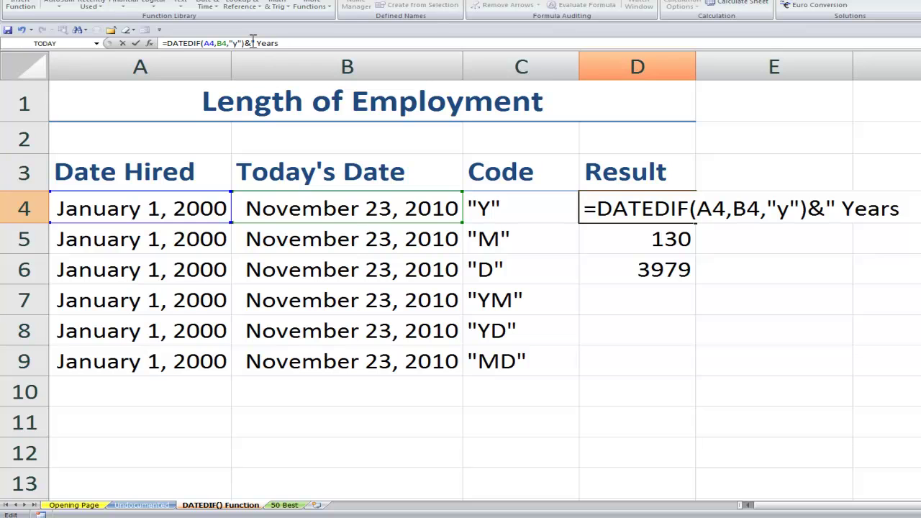
pyautogui.hotkey('ctrl', 'Return')
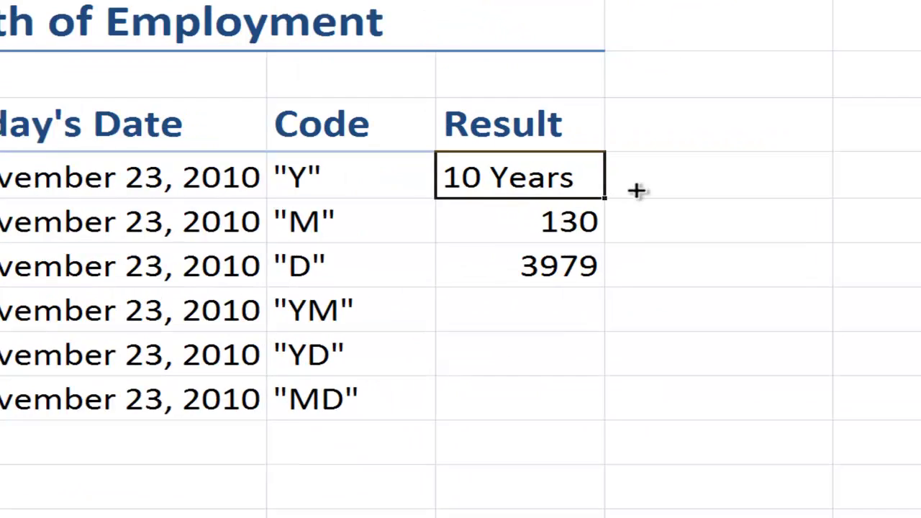
# - Copy D4's labelled formula down through D5 and D6, using code "m" with " Months" and code "d" with " Days"
pyautogui.moveTo(487, 188); pyautogui.dragTo(477, 203)
pyautogui.click(390, 201)
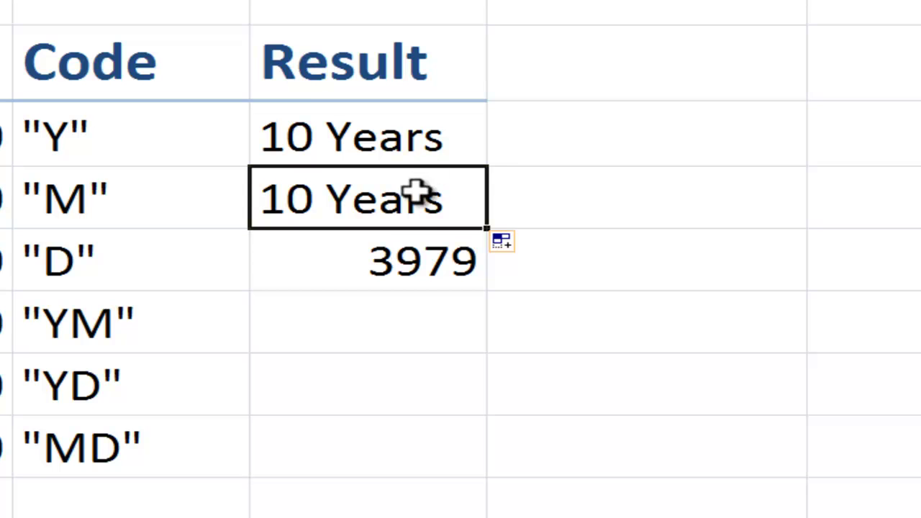
pyautogui.doubleClick(415, 192)
pyautogui.doubleClick(664, 196)
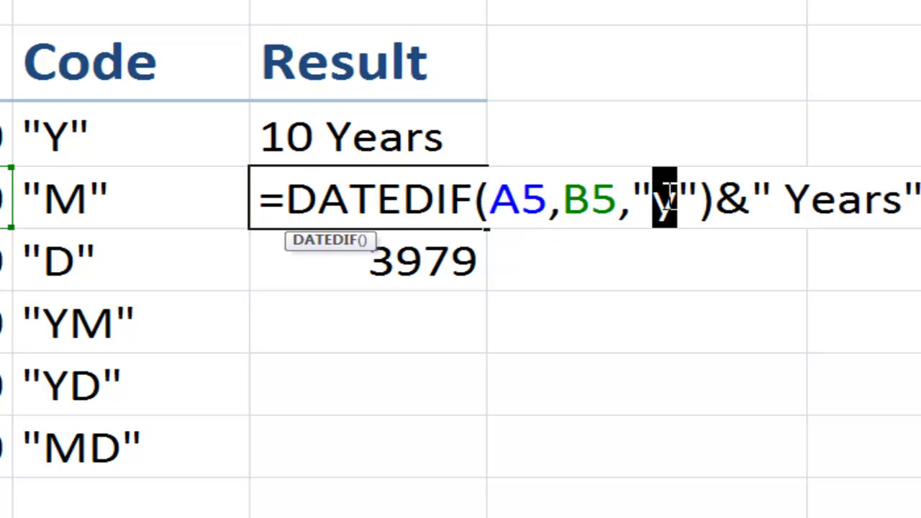
pyautogui.write('m')
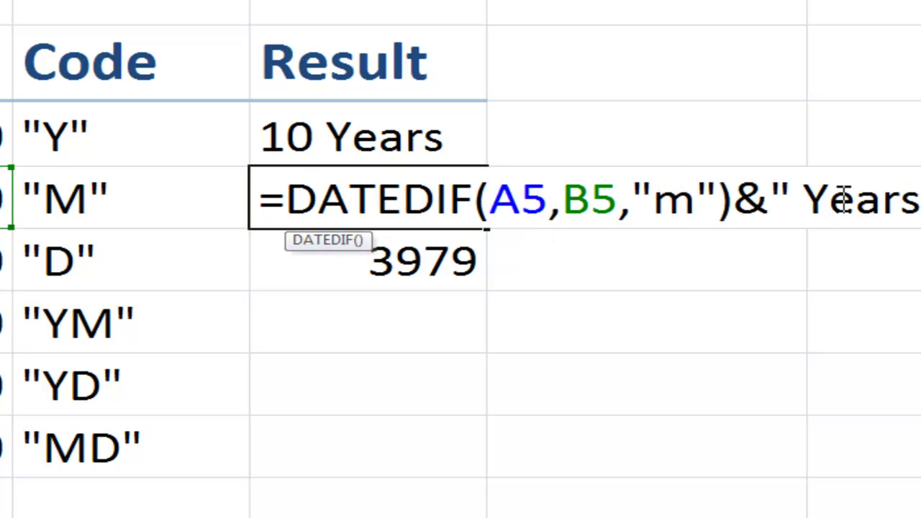
pyautogui.moveTo(804, 193); pyautogui.dragTo(919, 194)
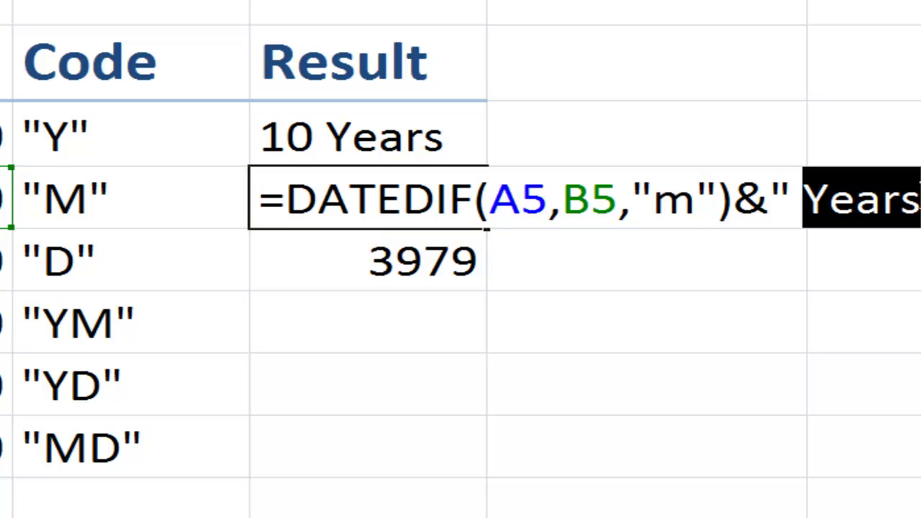
pyautogui.write('Mont')
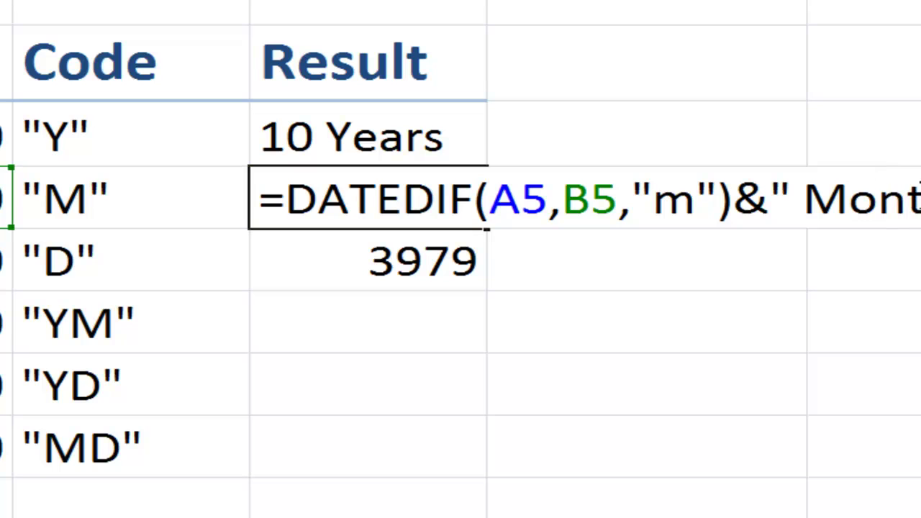
pyautogui.hotkey('ctrl', 'Return')
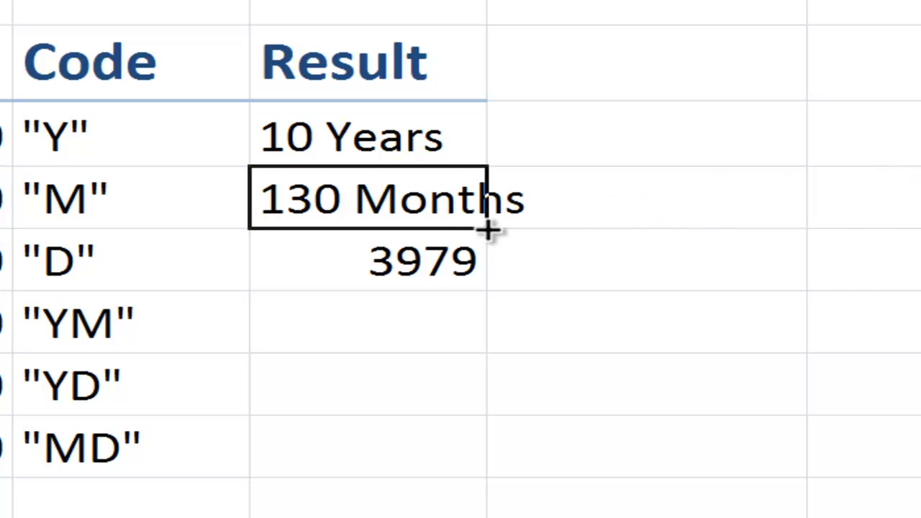
pyautogui.moveTo(488, 229); pyautogui.dragTo(487, 265)
pyautogui.click(441, 269)
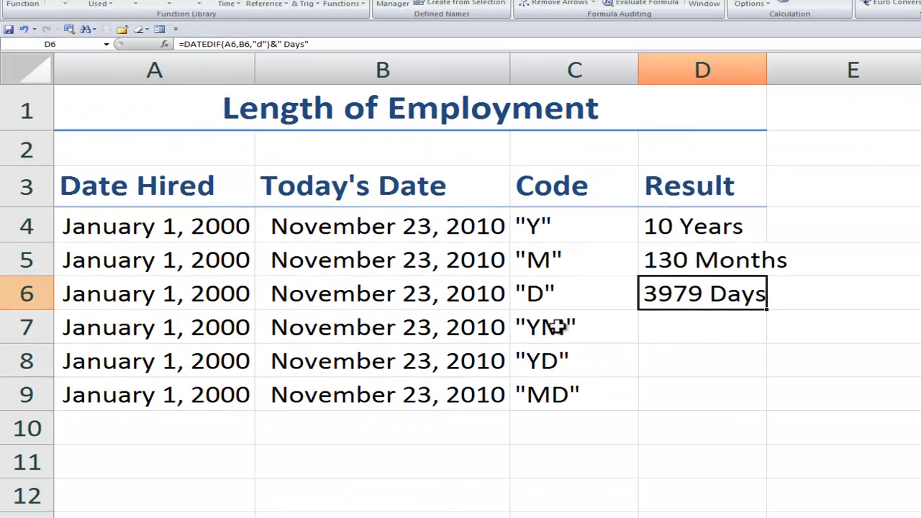
# - Enter the formula =datedif(A7,B7,"ym") in Result cell D7 to calculate the months while ignoring years
pyautogui.click(554, 329)
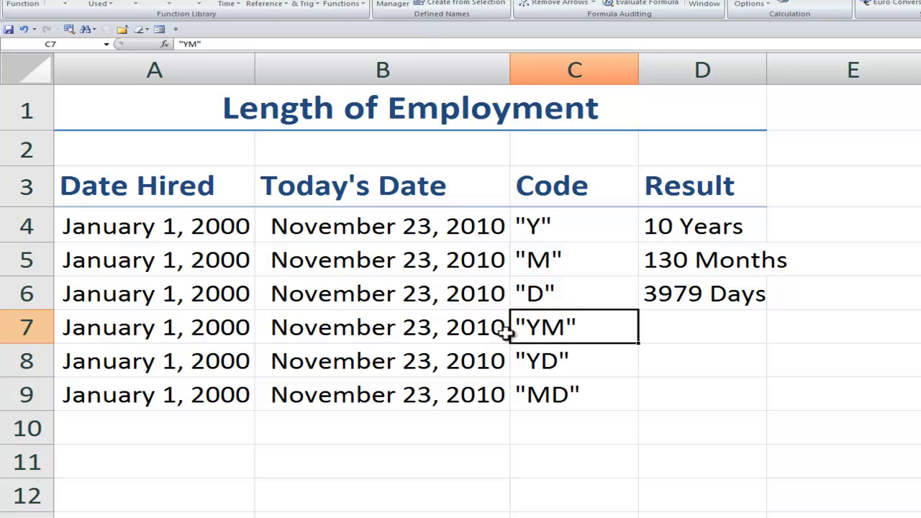
pyautogui.click(679, 329)
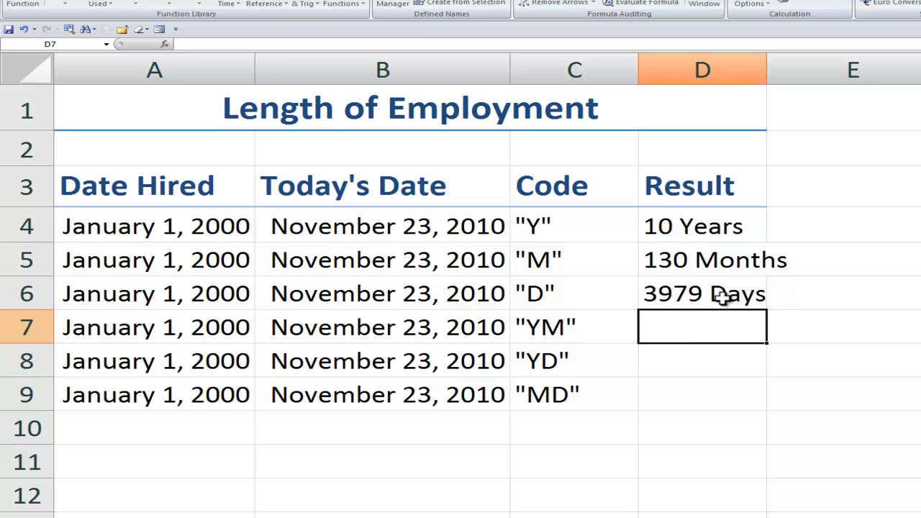
pyautogui.write('=')
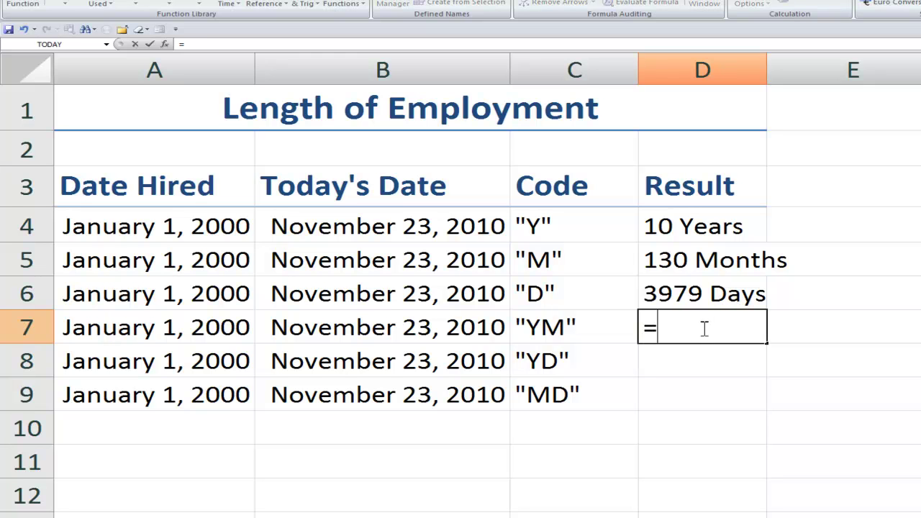
pyautogui.write('datedif(')
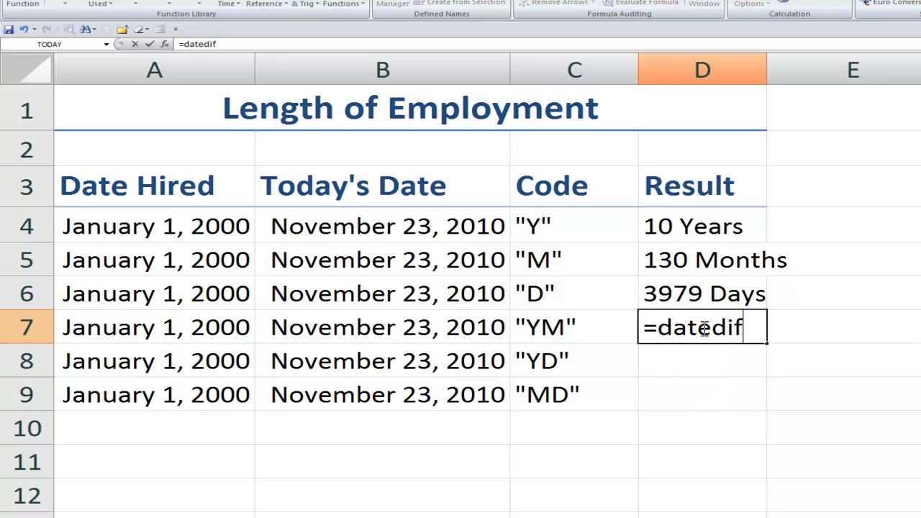
pyautogui.click(232, 320)
pyautogui.write(',')
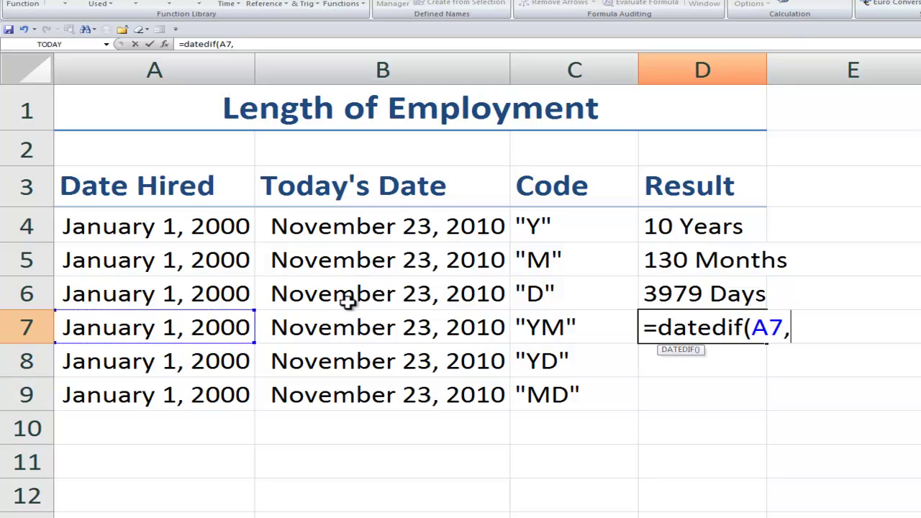
pyautogui.click(385, 328)
pyautogui.write(',')
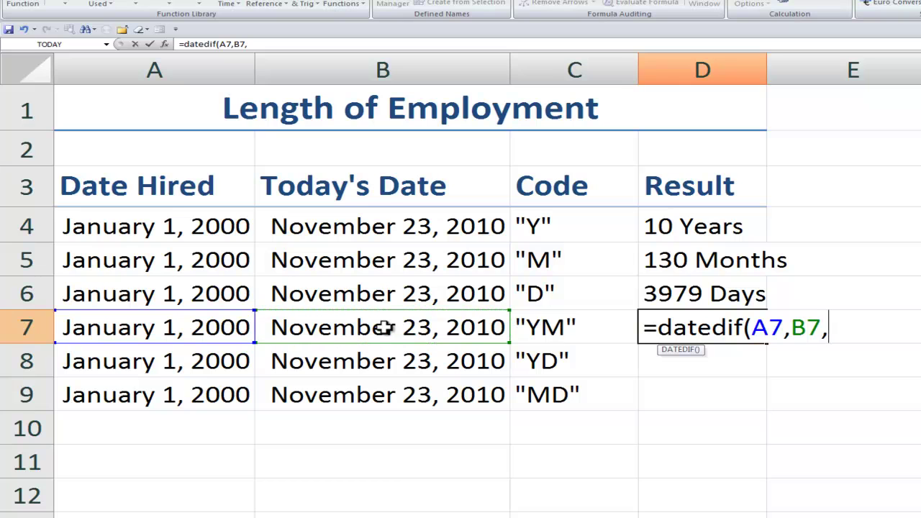
pyautogui.write('"ym')
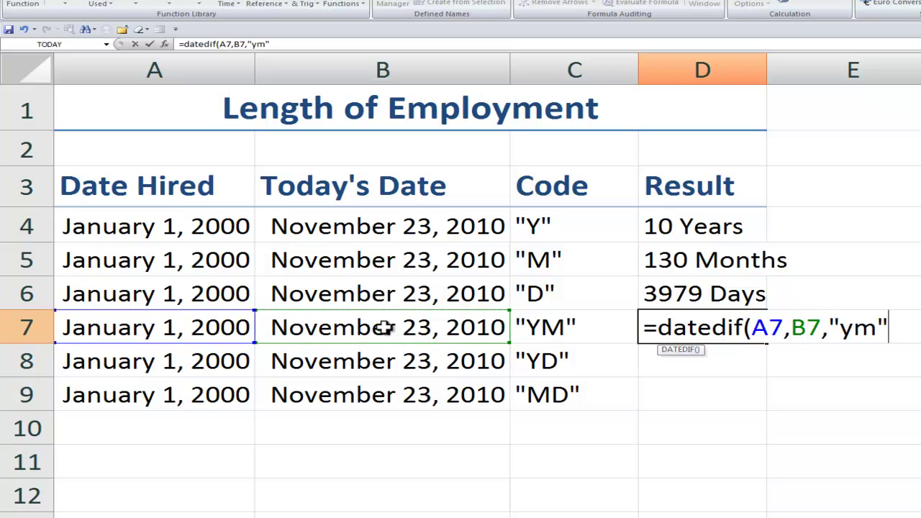
pyautogui.write('")')
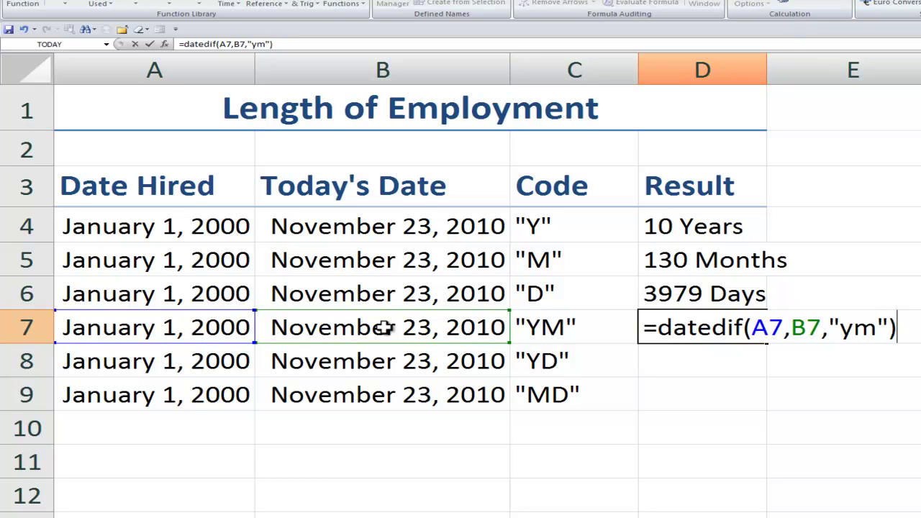
pyautogui.hotkey('ctrl', 'Return')
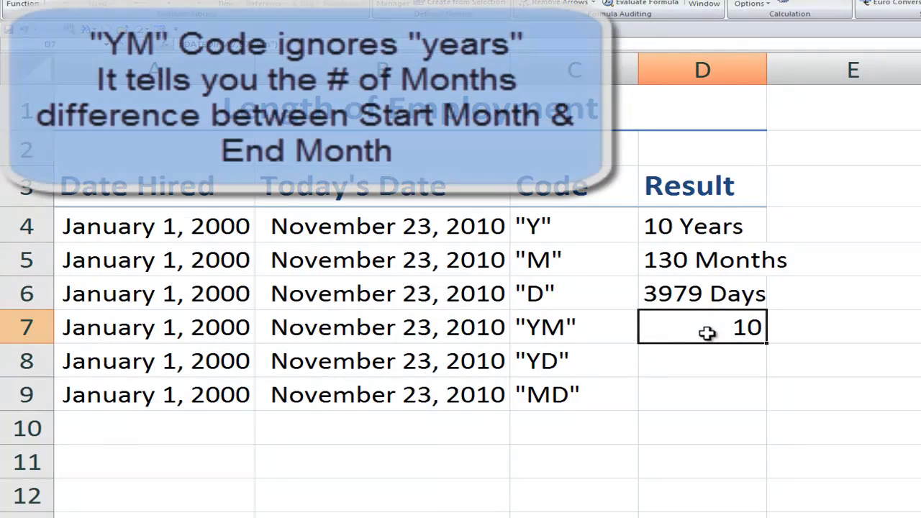
# - Compare the start and end dates in row 7 with the total-months formula in D5
pyautogui.click(155, 329)
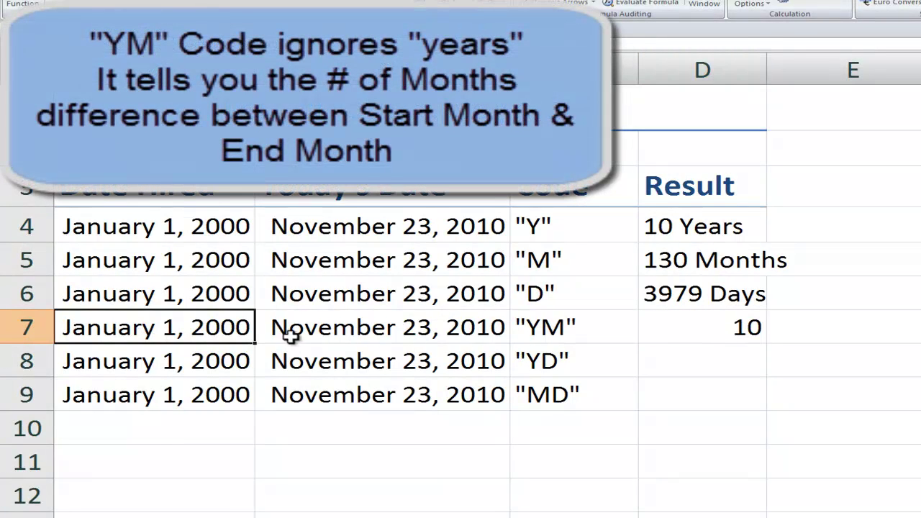
pyautogui.click(343, 328)
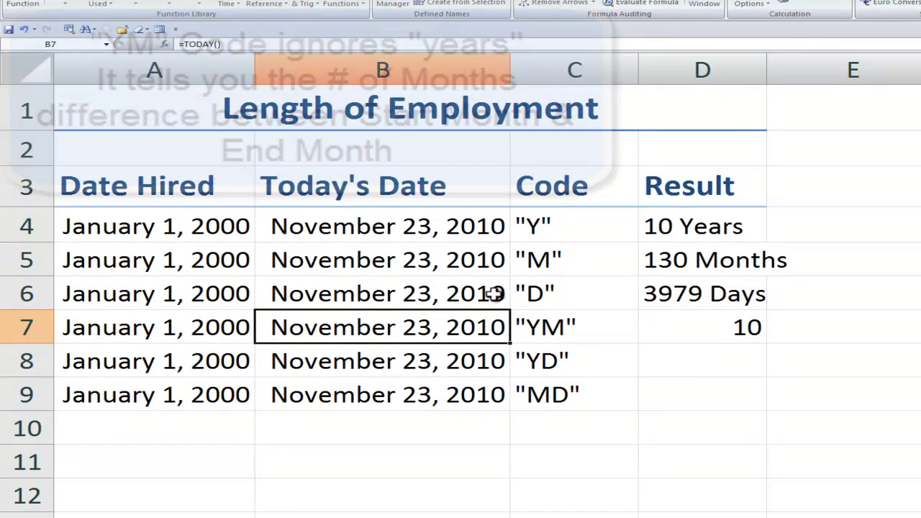
pyautogui.click(668, 261)
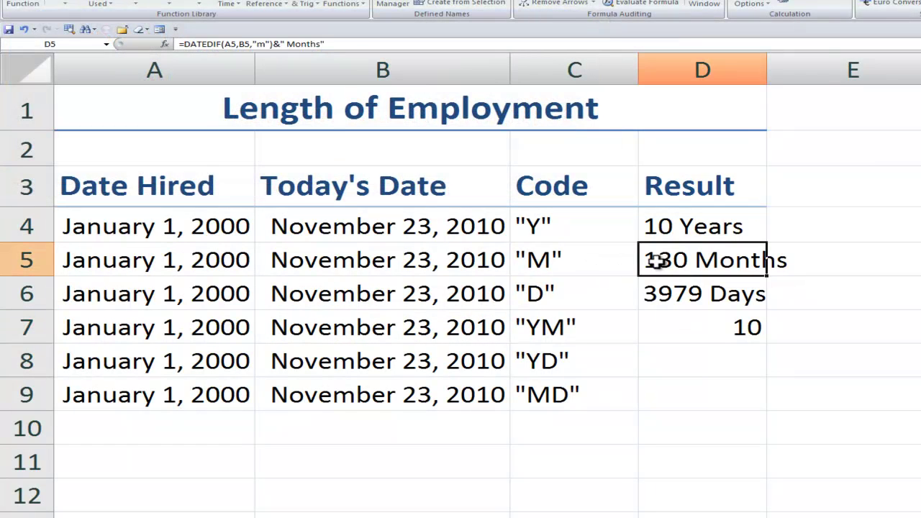
# - Compare the hire dates in A5 and A7 and inspect the "ym" DATEDIF formula in D7
pyautogui.click(218, 261)
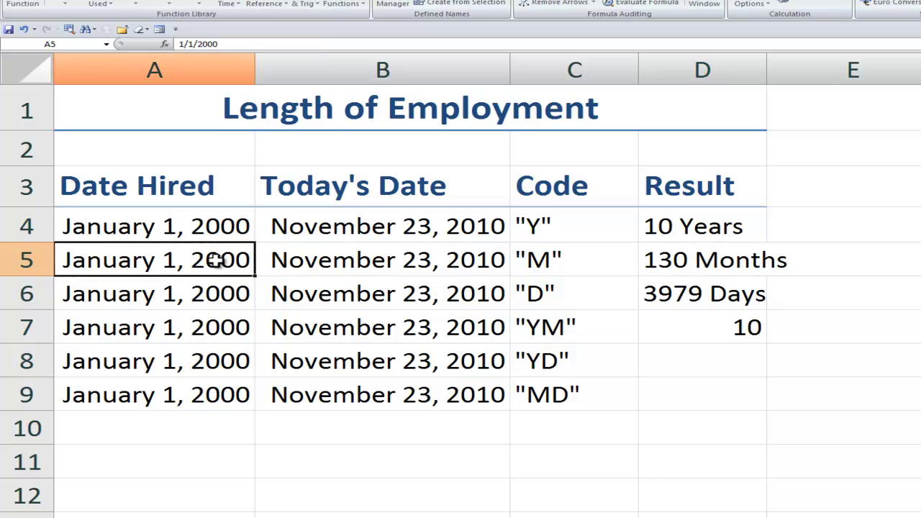
pyautogui.click(200, 329)
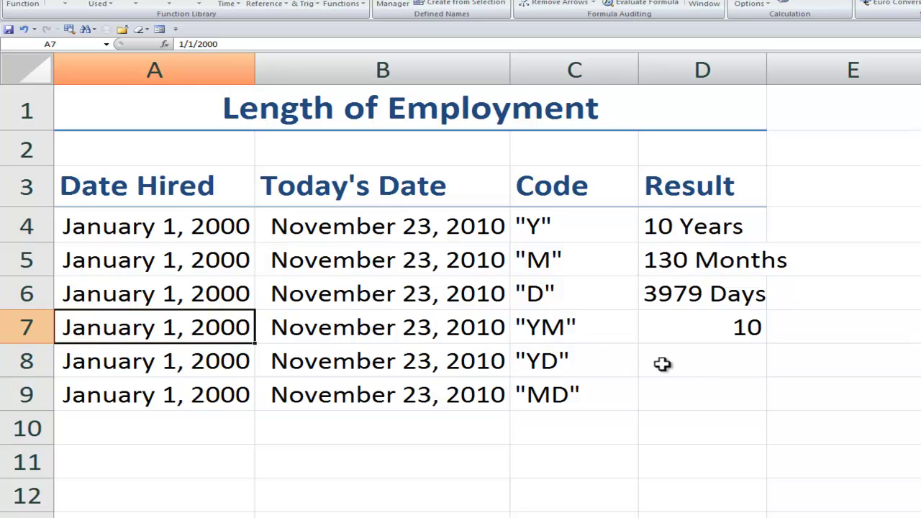
pyautogui.click(722, 331)
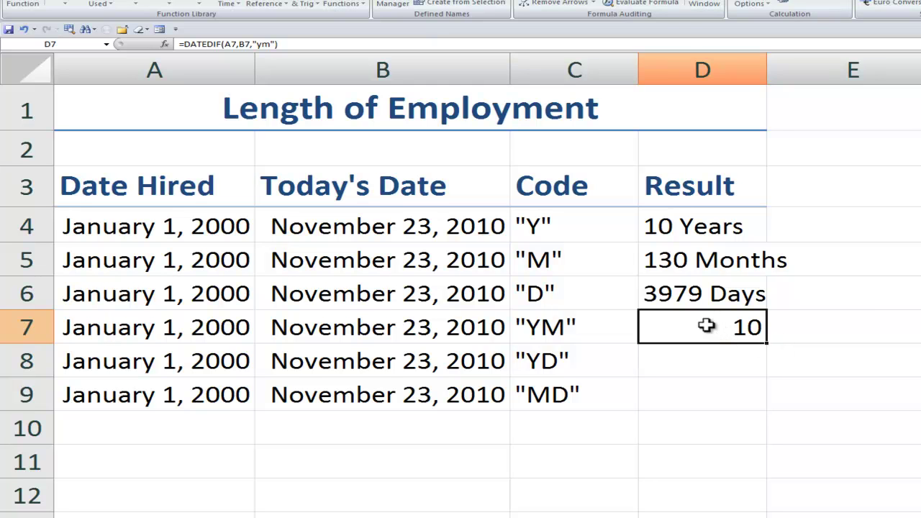
pyautogui.doubleClick(711, 328)
pyautogui.press('Escape')
# - Copy D7's formula down to D8 and change its code to "yd" to calculate days while ignoring years
pyautogui.moveTo(768, 345); pyautogui.dragTo(771, 378)
pyautogui.click(748, 360)
pyautogui.doubleClick(749, 360)
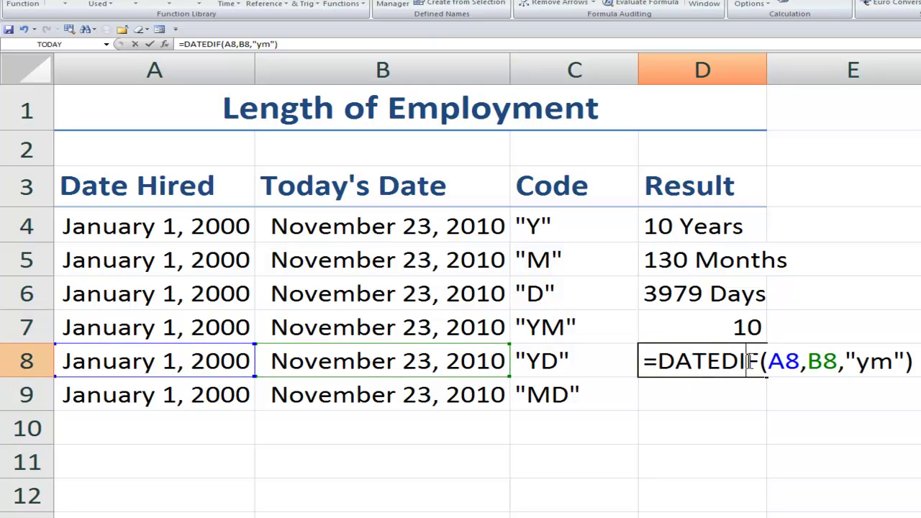
pyautogui.moveTo(871, 364); pyautogui.dragTo(884, 363)
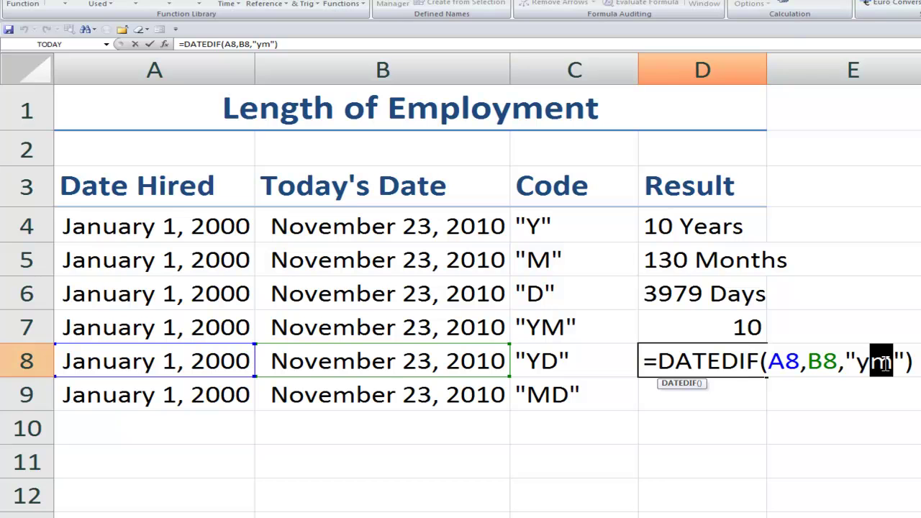
pyautogui.write('d')
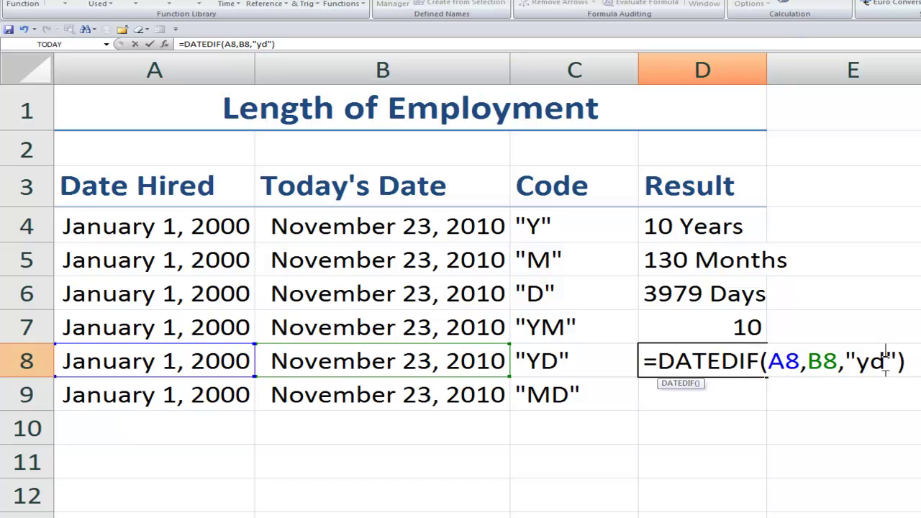
pyautogui.hotkey('ctrl', 'Return')
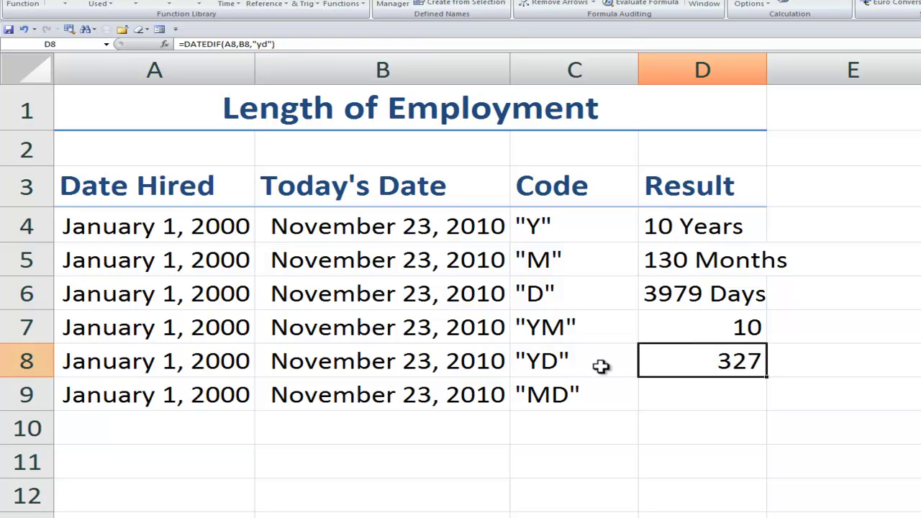
pyautogui.click(545, 367)
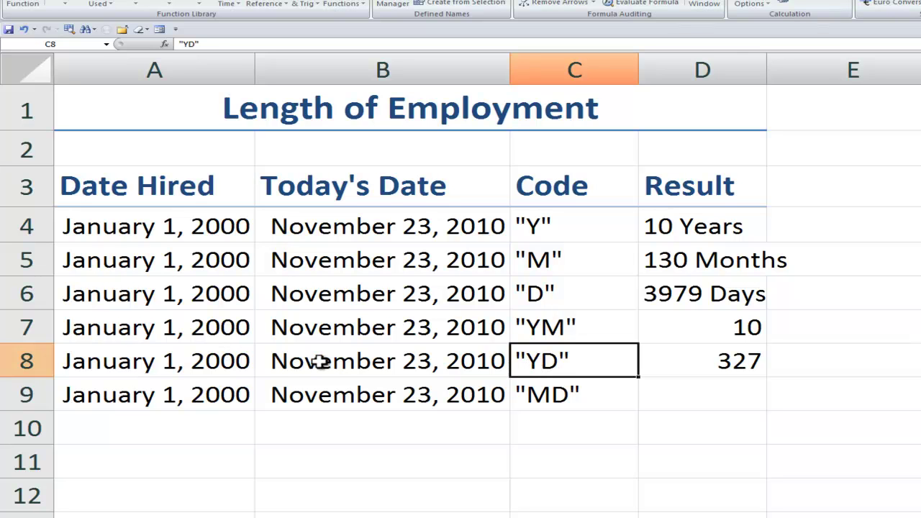
# - Copy D8's formula down to D9 and change its code to "md" to calculate days while ignoring months and years
pyautogui.click(702, 393)
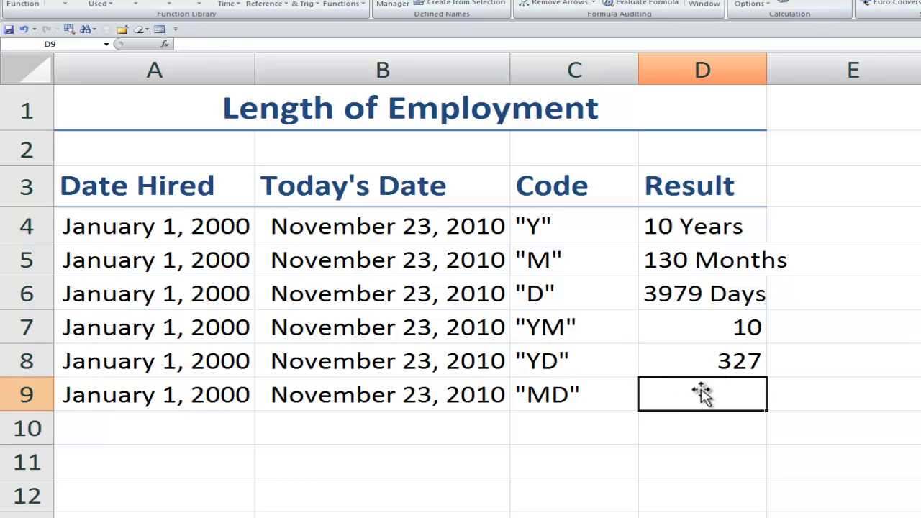
pyautogui.click(733, 355)
pyautogui.moveTo(767, 375); pyautogui.dragTo(765, 400)
pyautogui.doubleClick(733, 400)
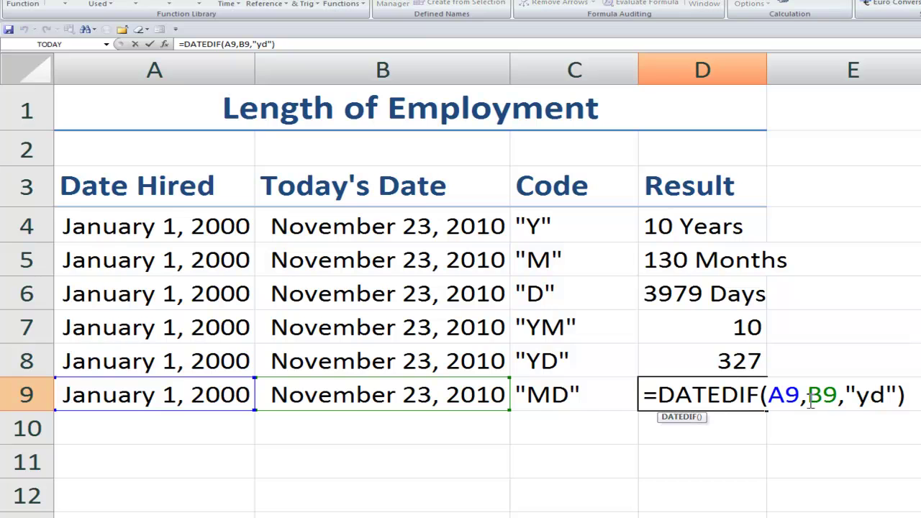
pyautogui.moveTo(861, 397); pyautogui.dragTo(871, 396)
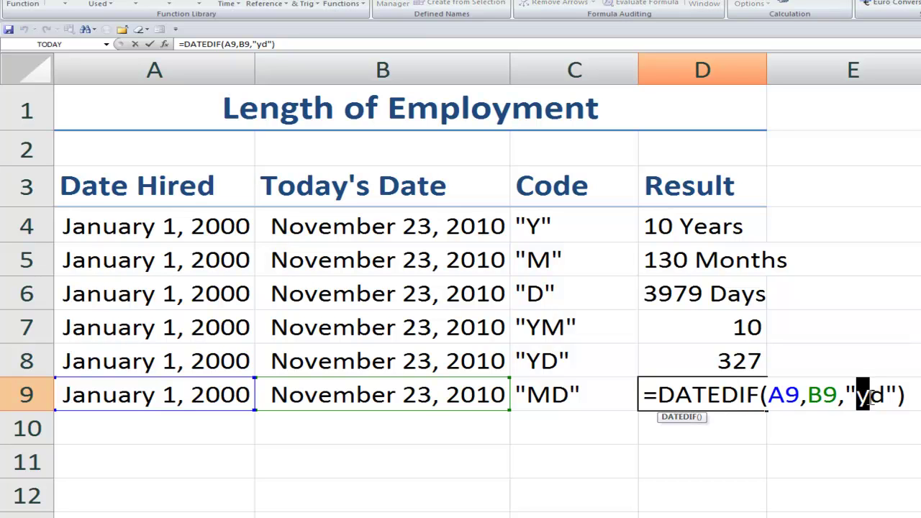
pyautogui.write('m')
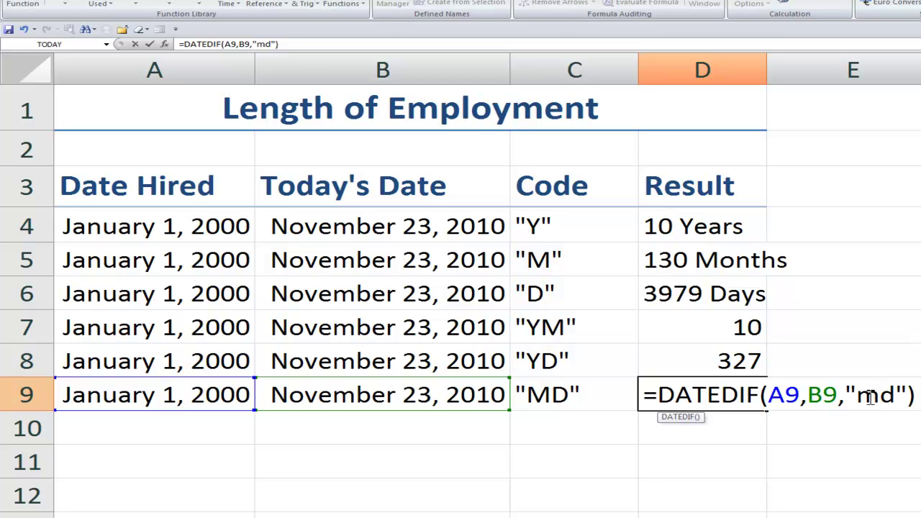
pyautogui.hotkey('ctrl', 'Return')
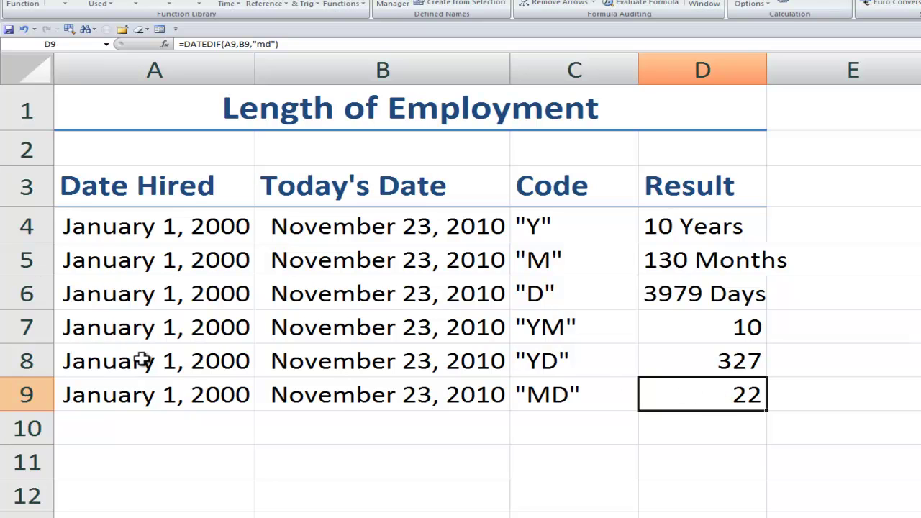
# - Review the dates and DATEDIF results in rows 9 and 8, and the "YM" result in D7
pyautogui.click(149, 392)
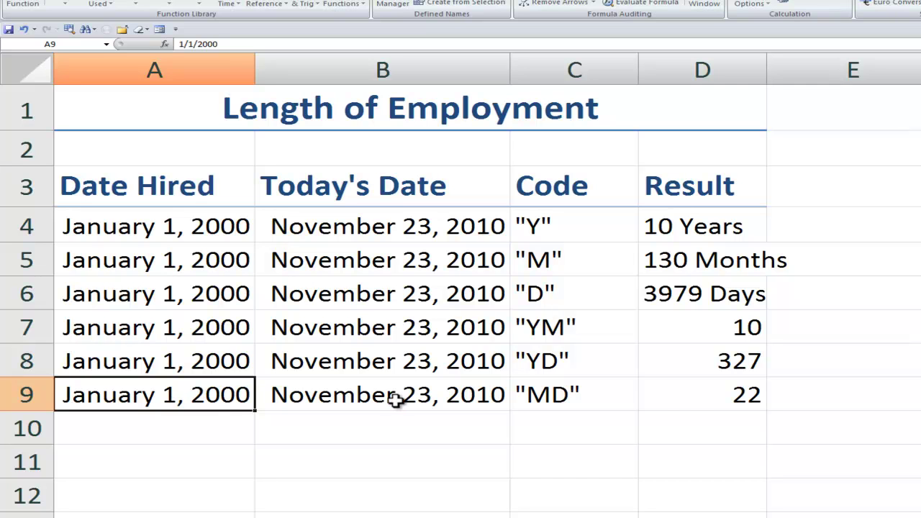
pyautogui.click(690, 400)
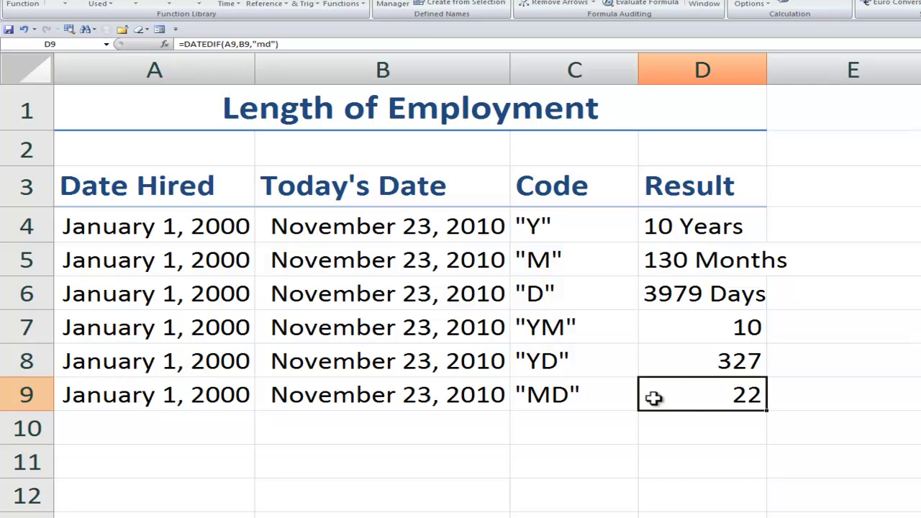
pyautogui.click(124, 361)
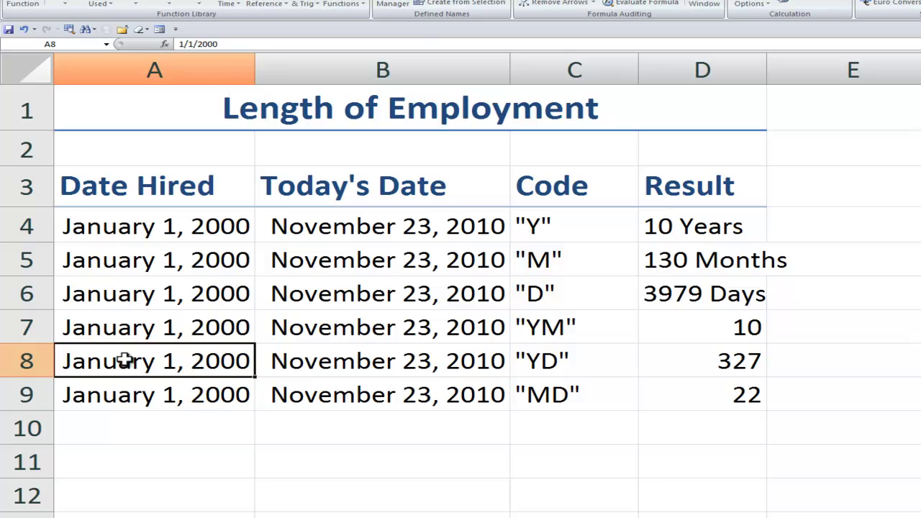
pyautogui.click(371, 359)
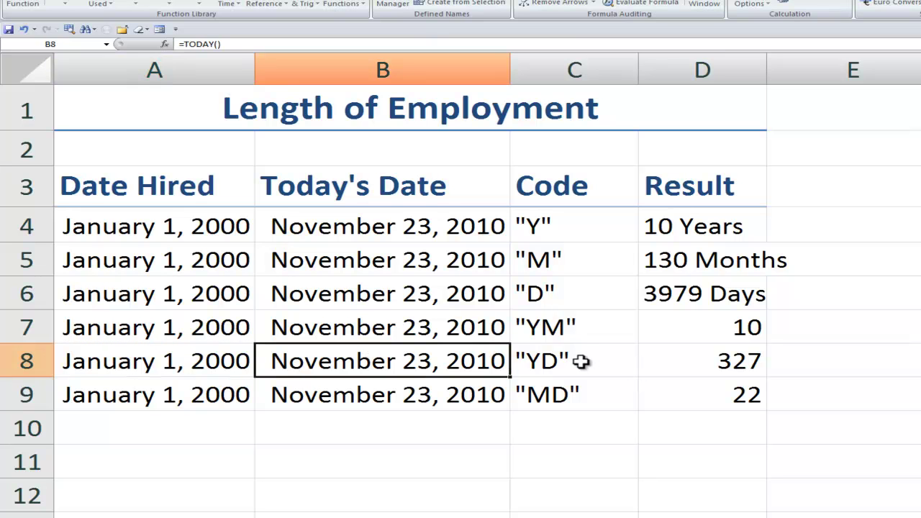
pyautogui.click(723, 361)
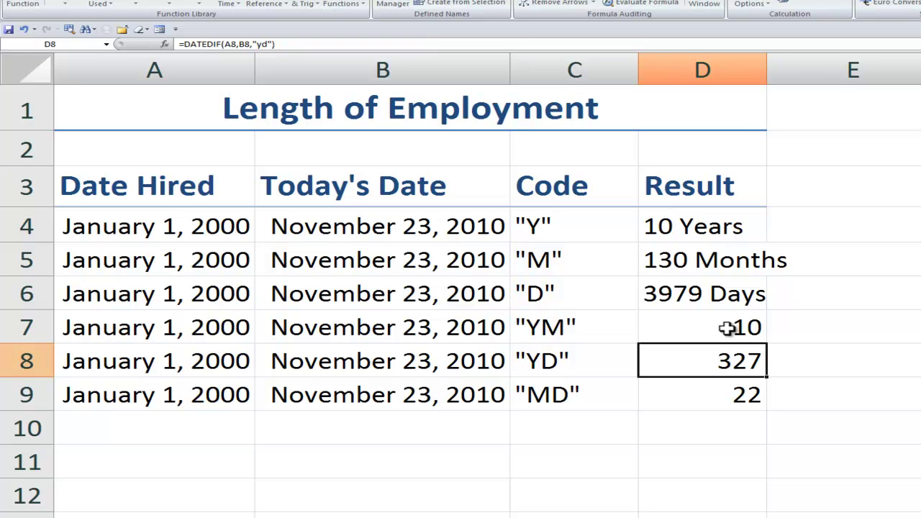
pyautogui.click(726, 327)
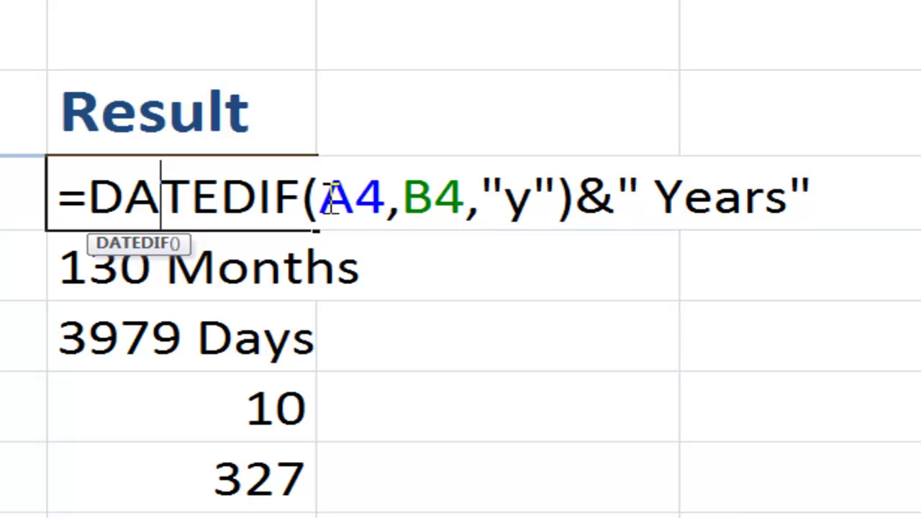
# - Try swapping the start and end date references in D4's DATEDIF formula, entering b4 as the first argument
pyautogui.moveTo(321, 196); pyautogui.dragTo(352, 195)
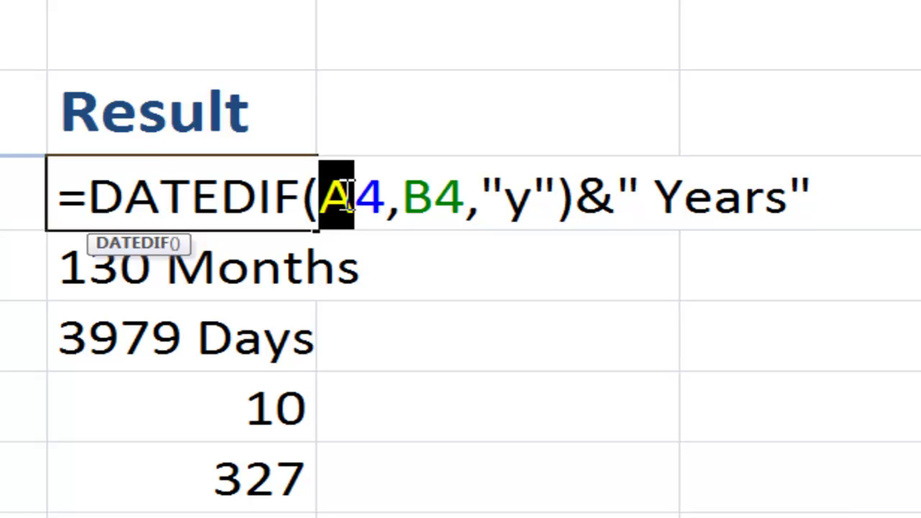
pyautogui.write('b')
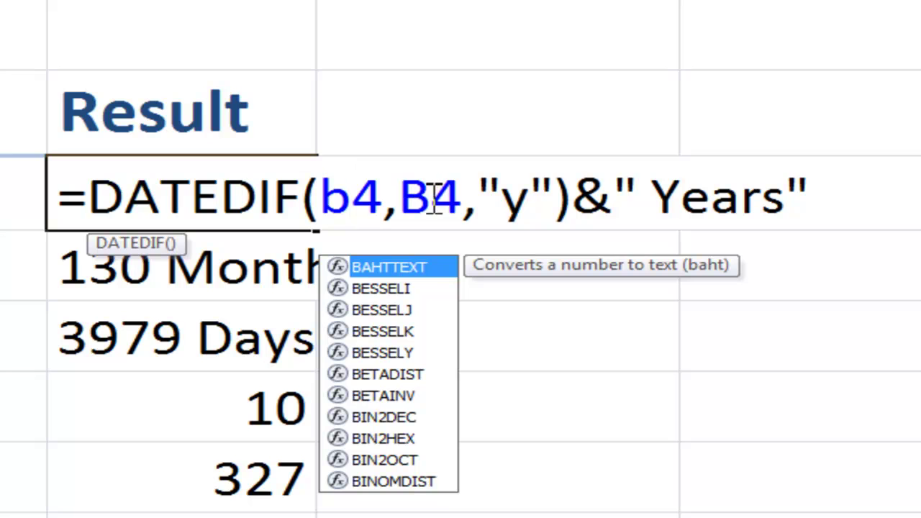
pyautogui.moveTo(403, 196); pyautogui.dragTo(430, 196)
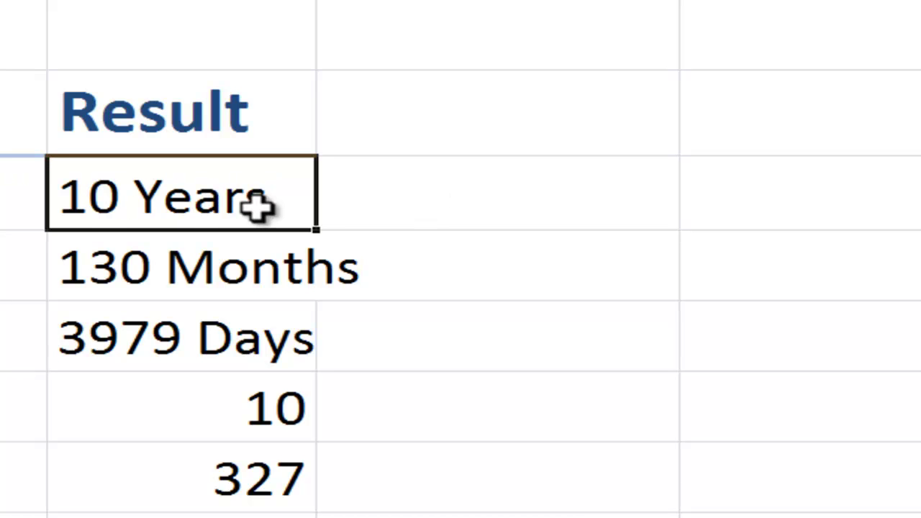
# - Inspect the DATEDIF formula in D4 without changing it, and switch to the next worksheet with the 50 Best Tips information
pyautogui.doubleClick(286, 216)
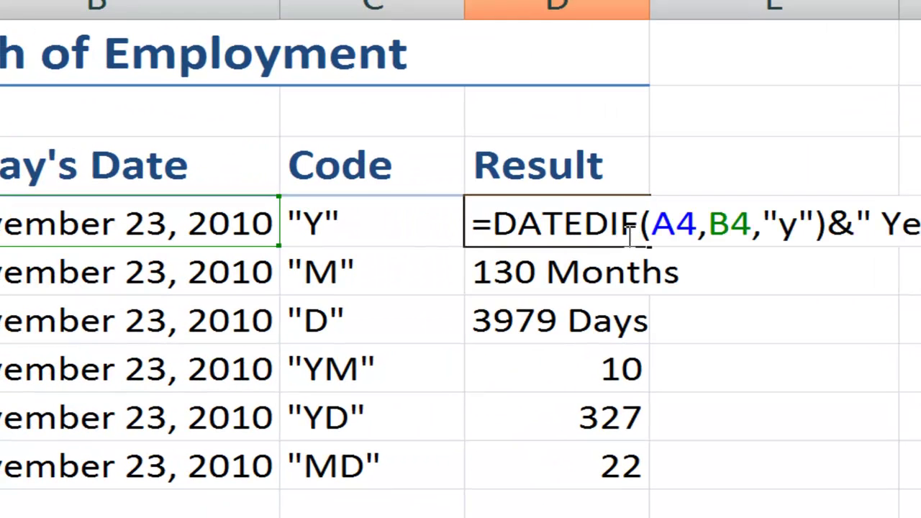
pyautogui.click(631, 237)
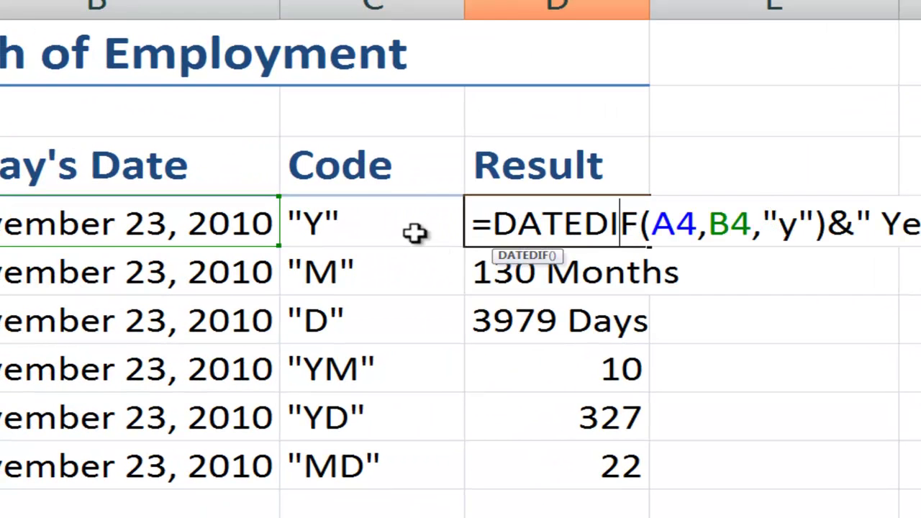
pyautogui.press('Escape')
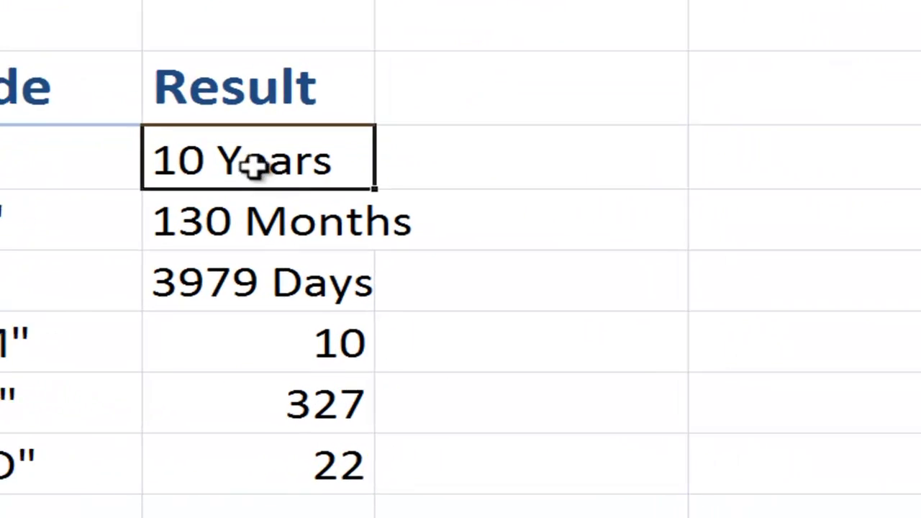
pyautogui.doubleClick(227, 151)
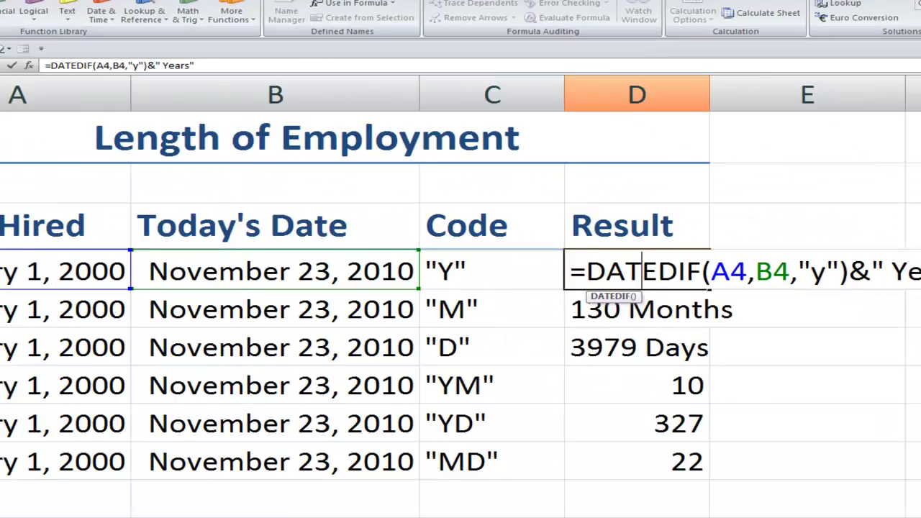
pyautogui.press('Escape')
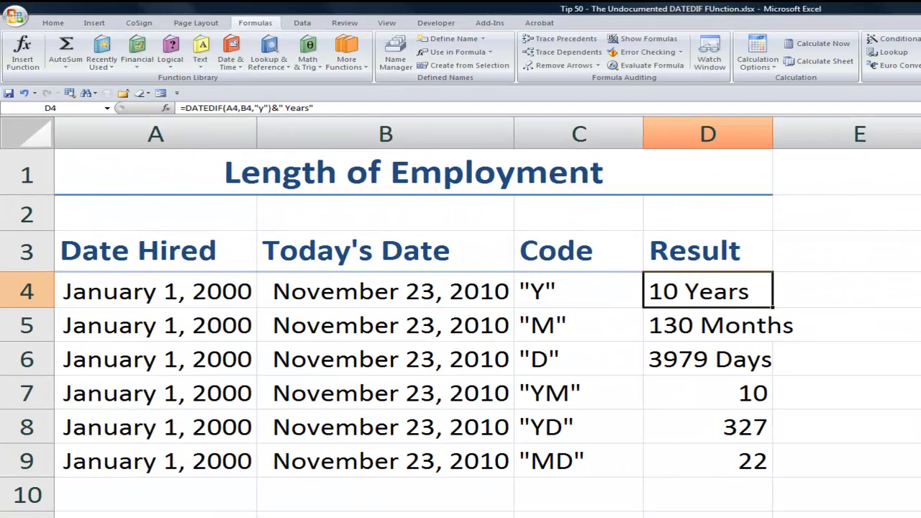
pyautogui.hotkey('ctrl', 'pagedown')
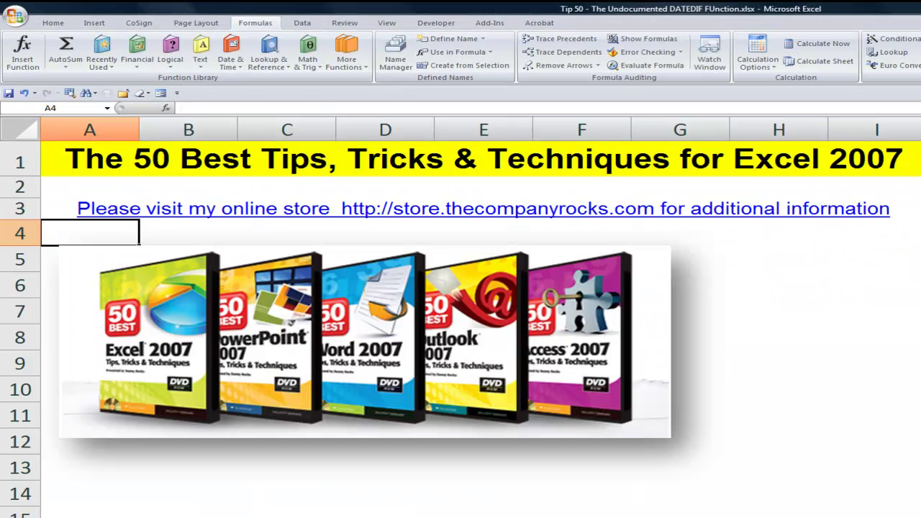